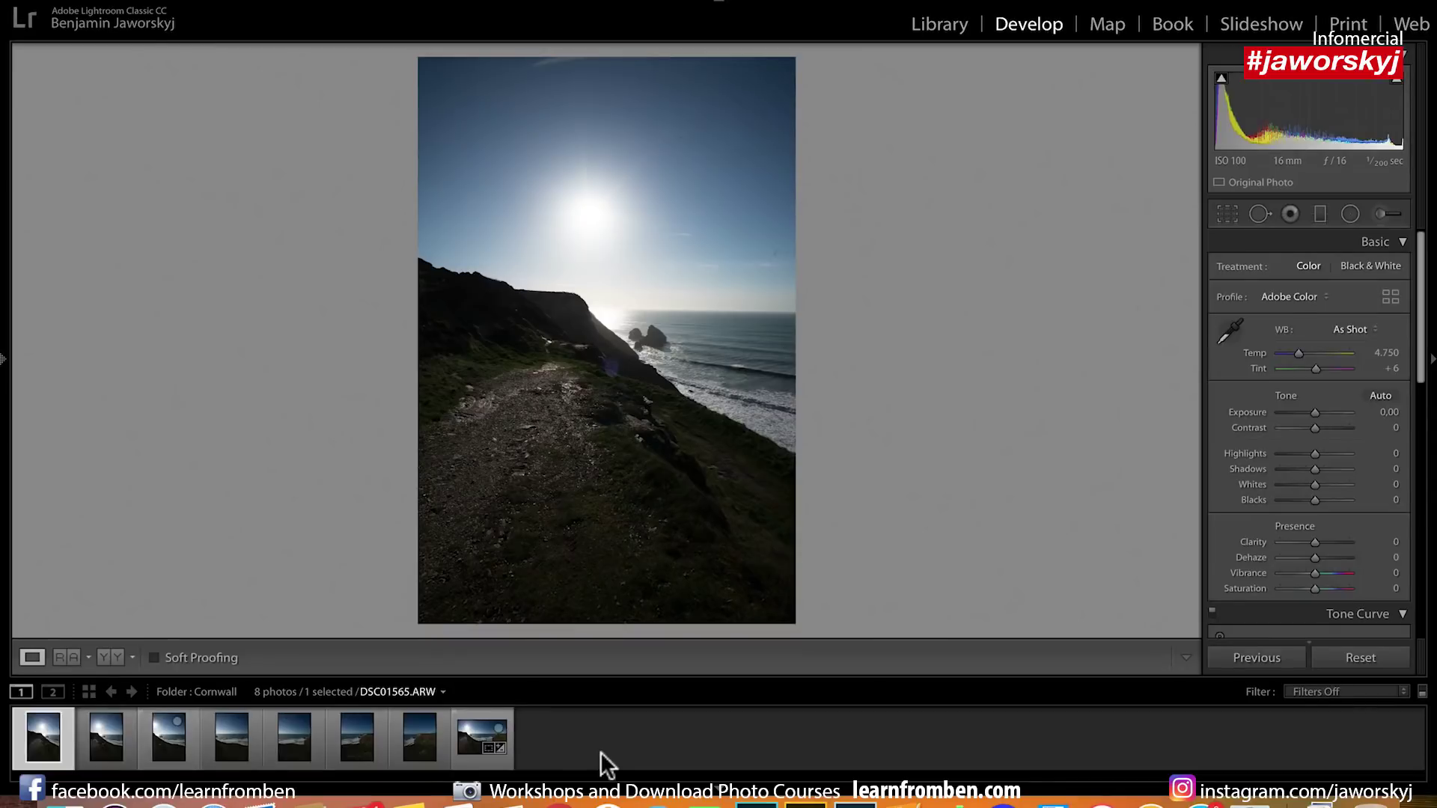
- Step forward through the filmstrip to DSC01571.ARW, the seventh cliff shot
key("Right")
key("Right")
key("Right")
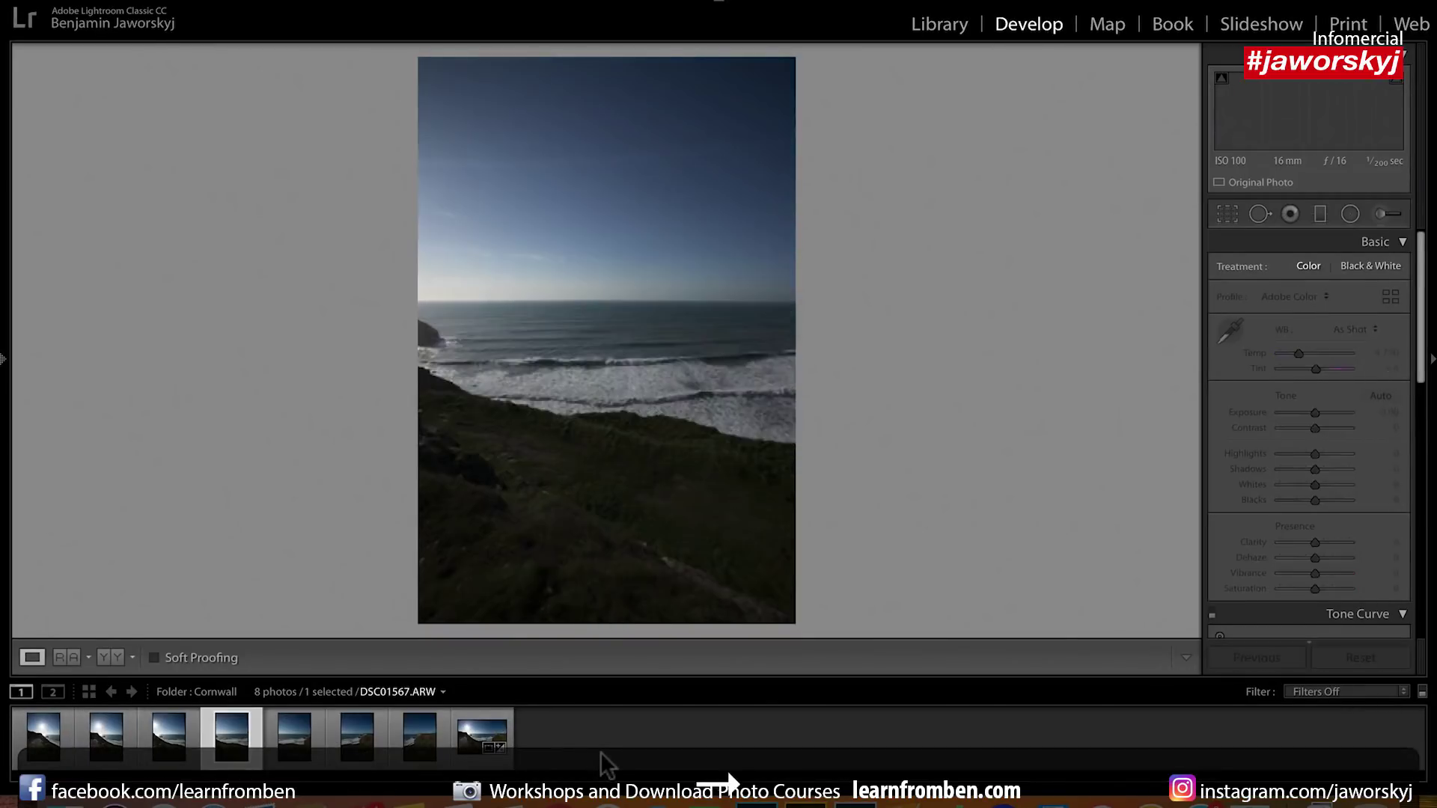
key("Right")
key("Right")
key("Right")
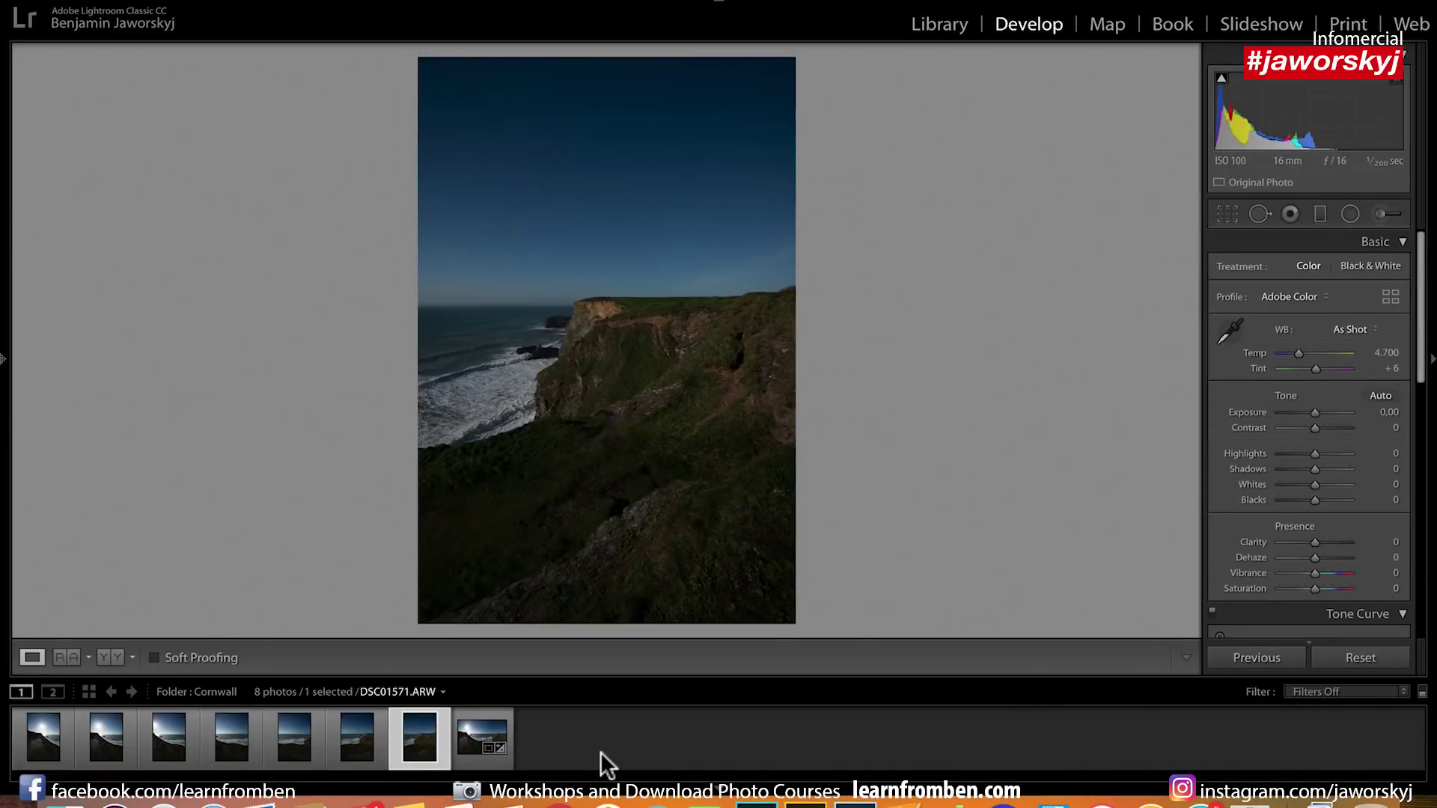
- Select all seven cliff shots as a range, from the first through the seventh
key("Right")
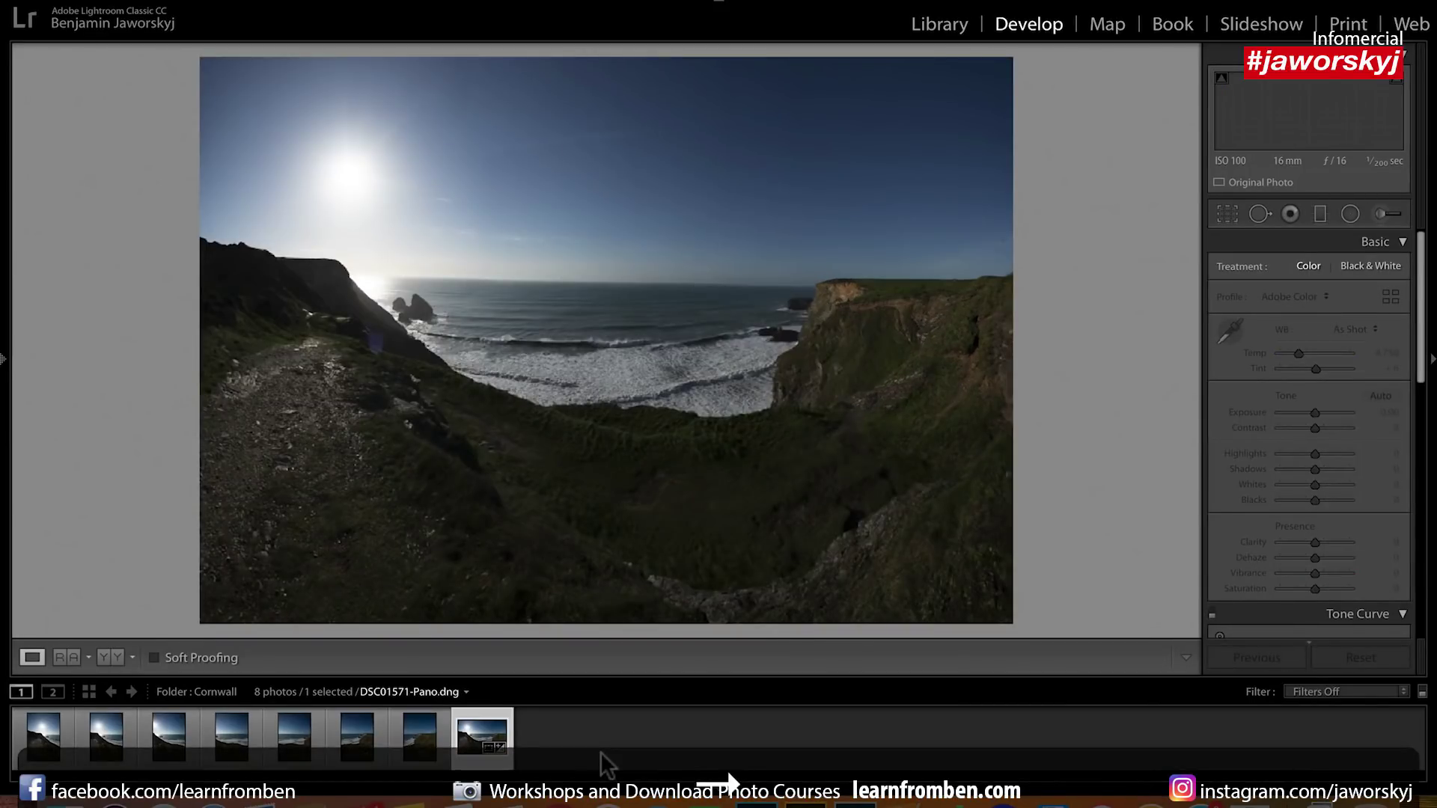
key("Left")
key("Left")
key("Left")
key("Left")
key("Left")
key("Left")
key("Left")
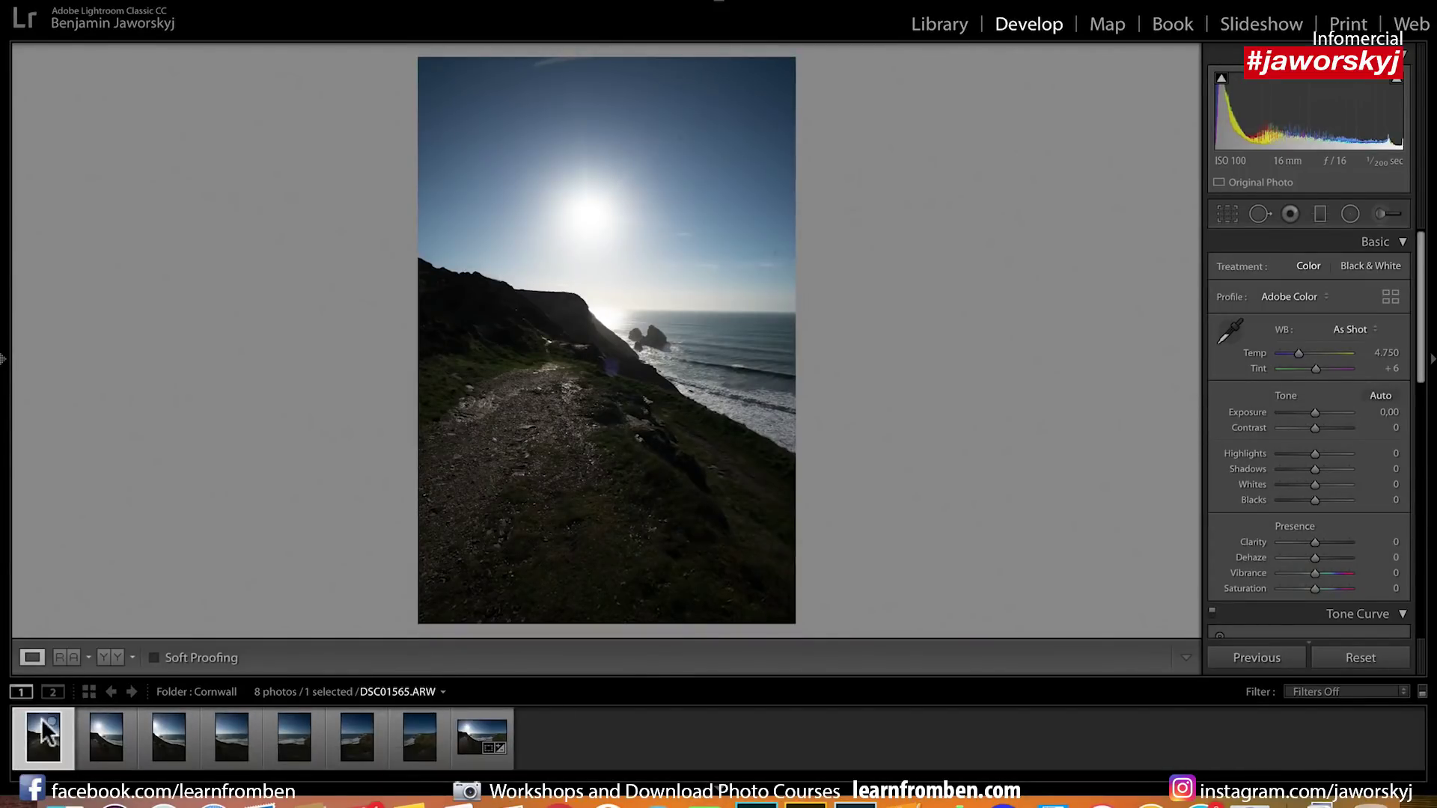
key("shift")
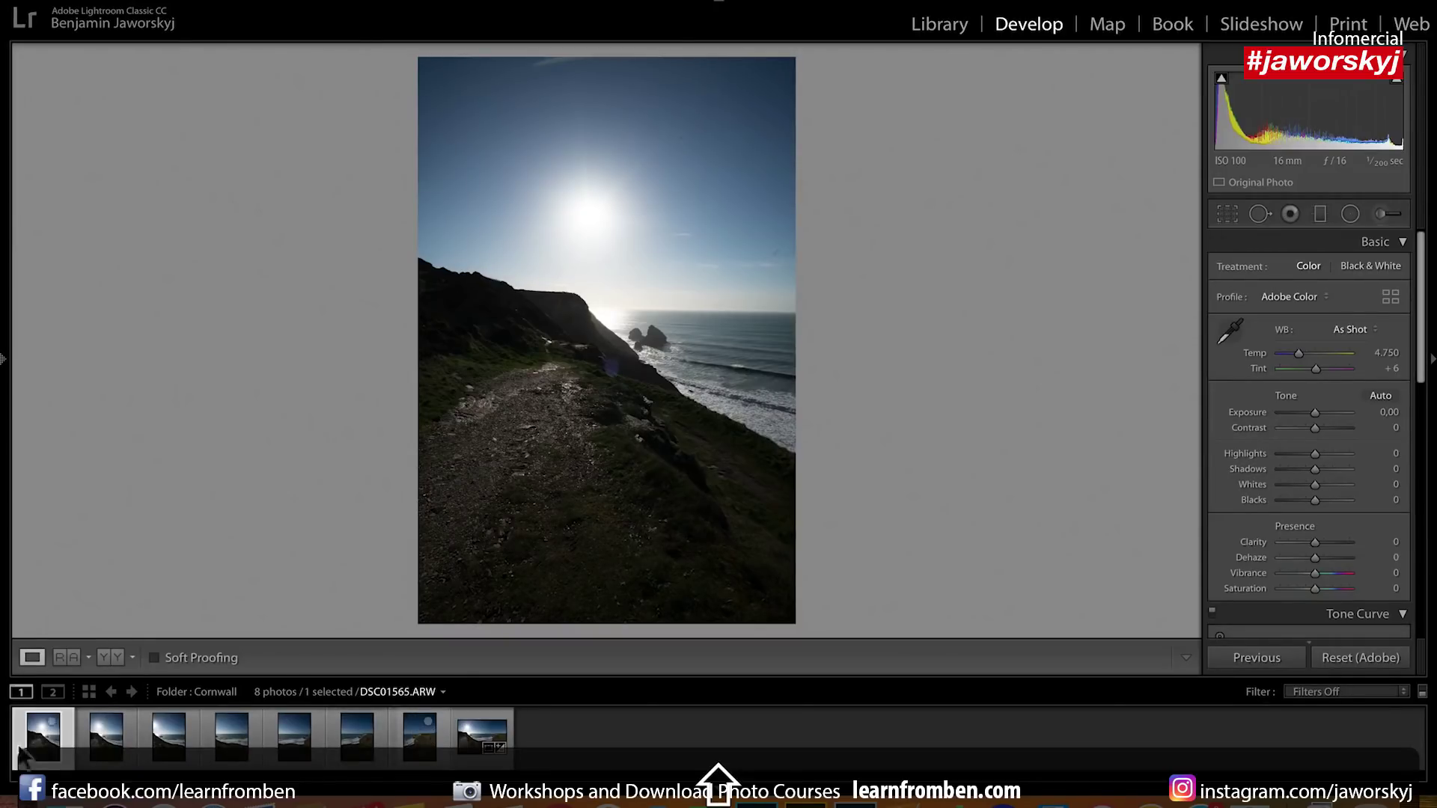
left_click(423, 741, "shift")
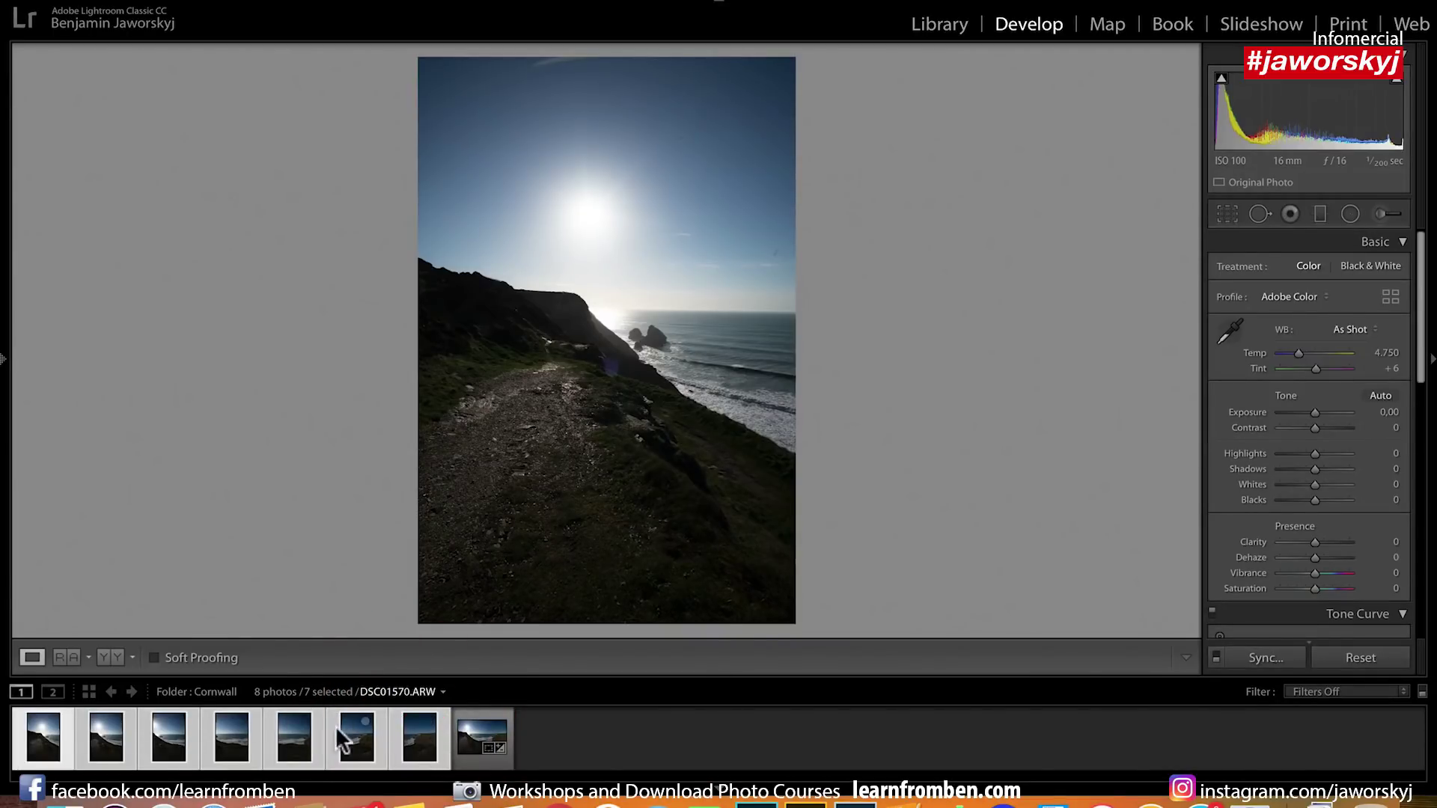
- Merge the selected shots with Photo Merge > Panorama
right_click(286, 741)
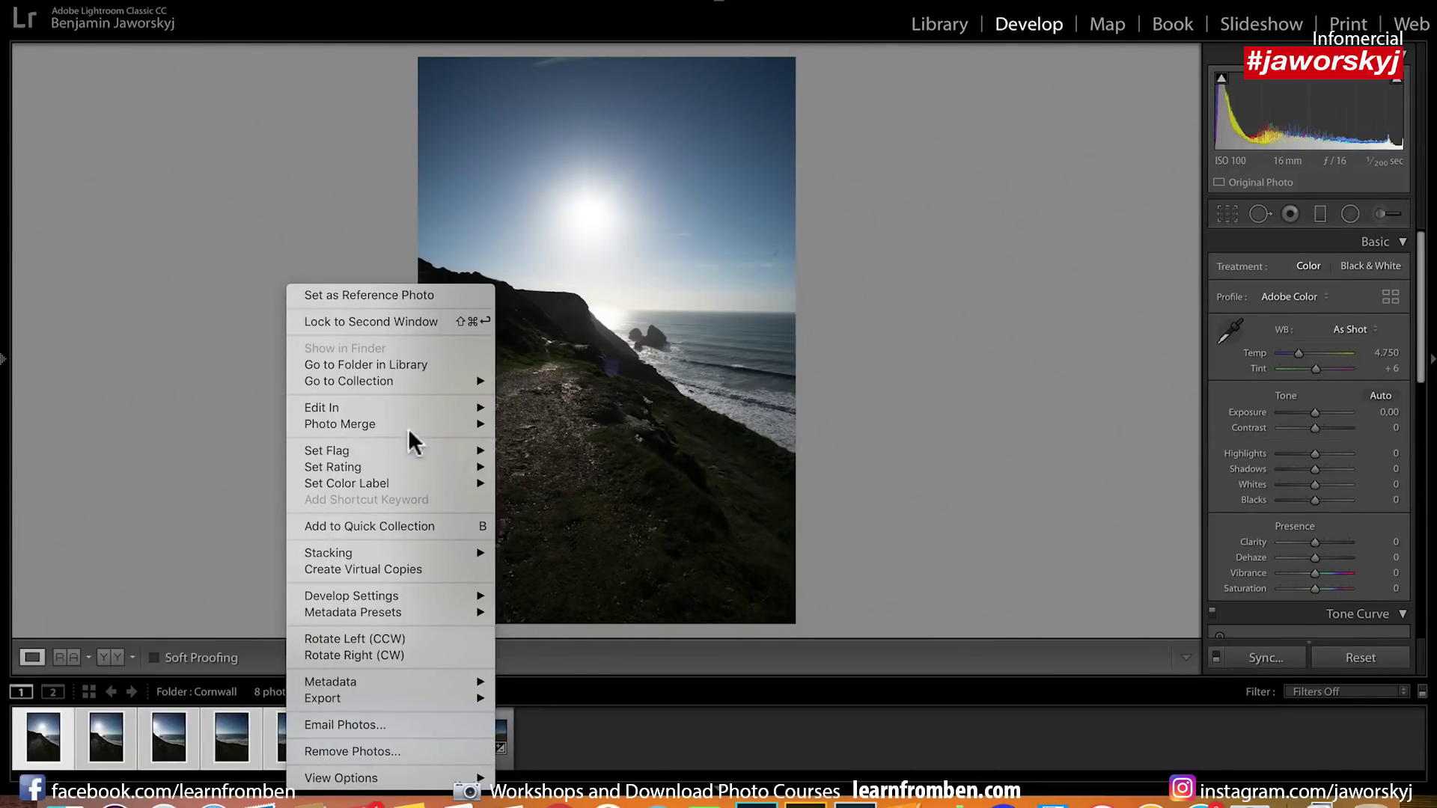
mouse_move(409, 425)
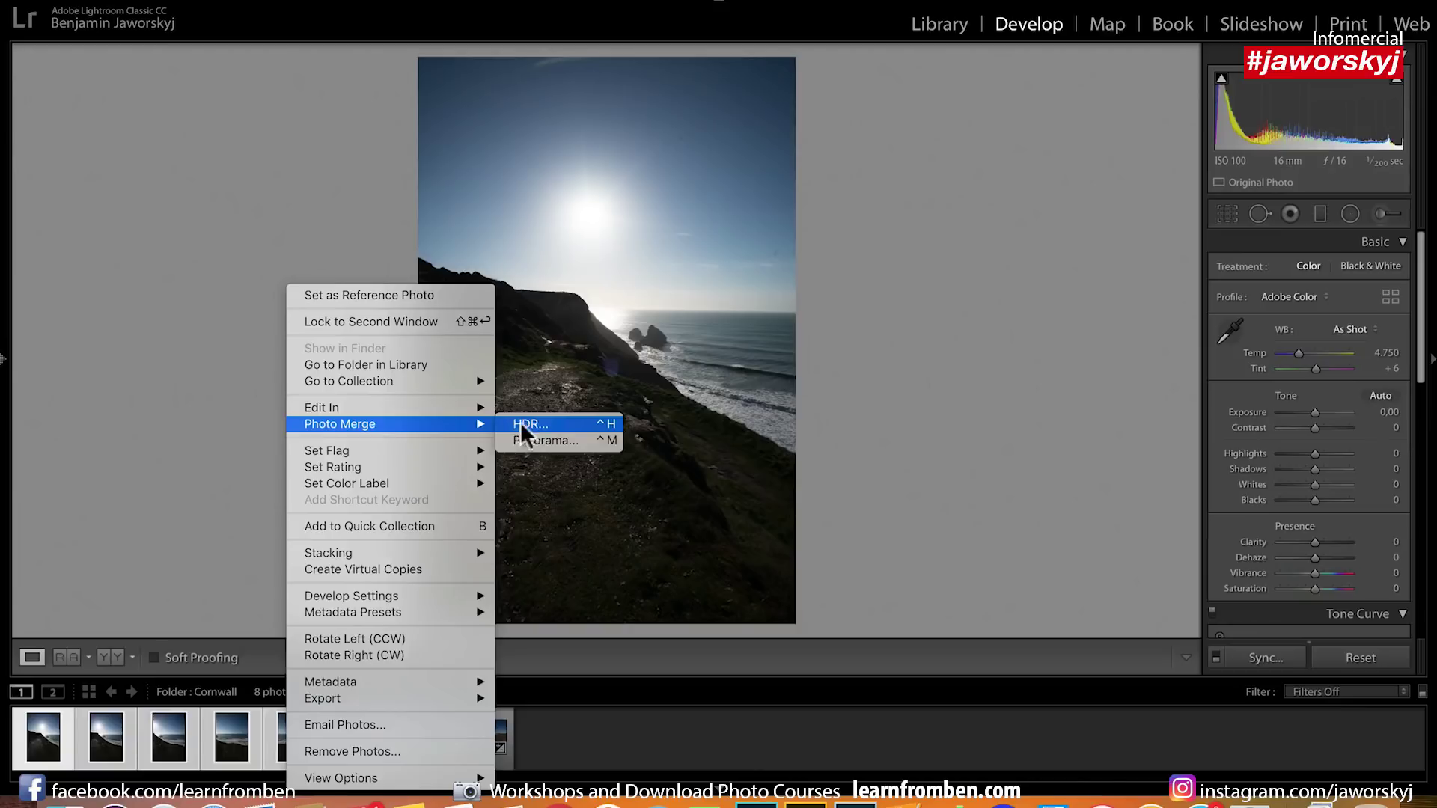
left_click(535, 440)
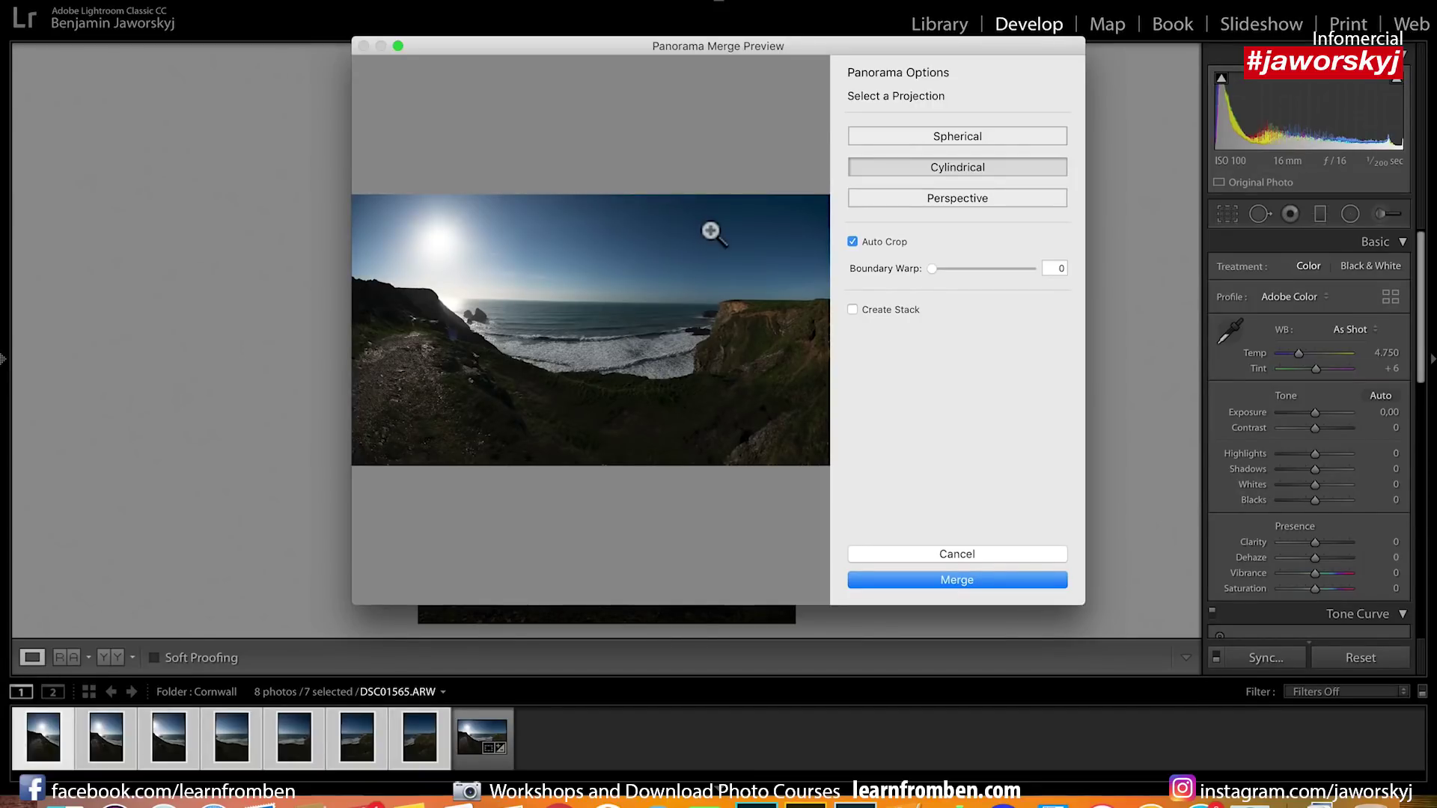
- Compare Spherical, Cylindrical and Perspective projections, then settle on Spherical
left_click(926, 135)
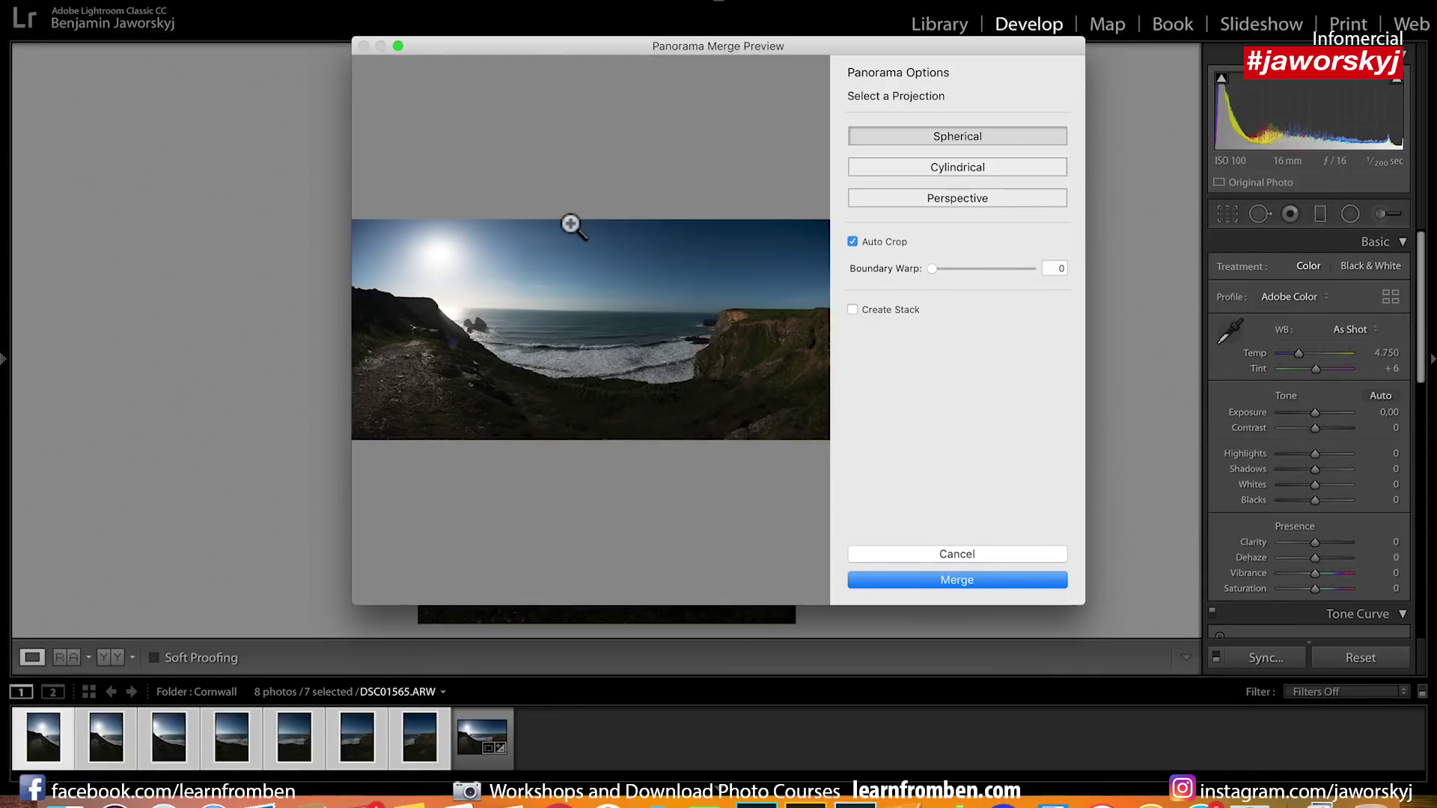
left_click(979, 166)
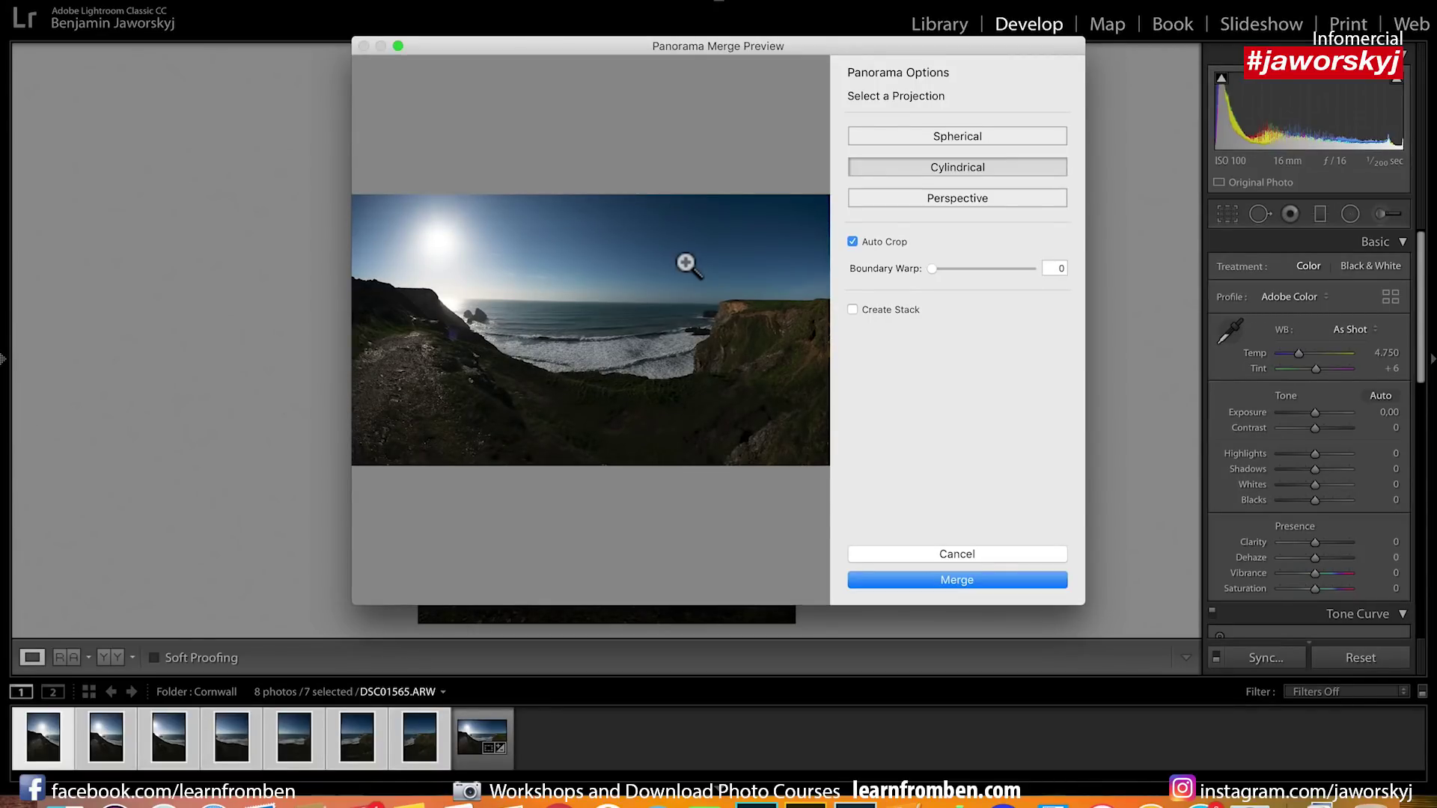
left_click(971, 194)
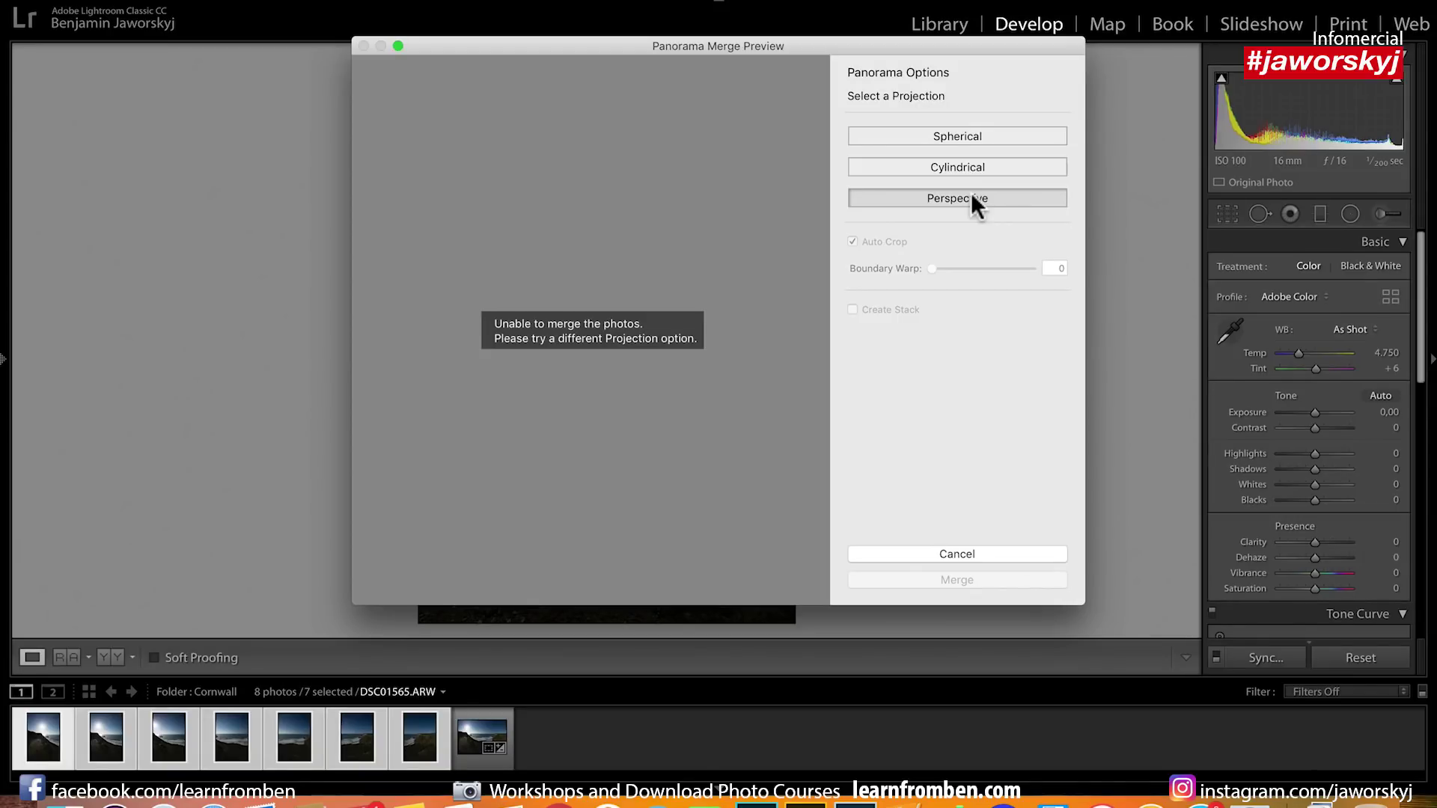
left_click(954, 163)
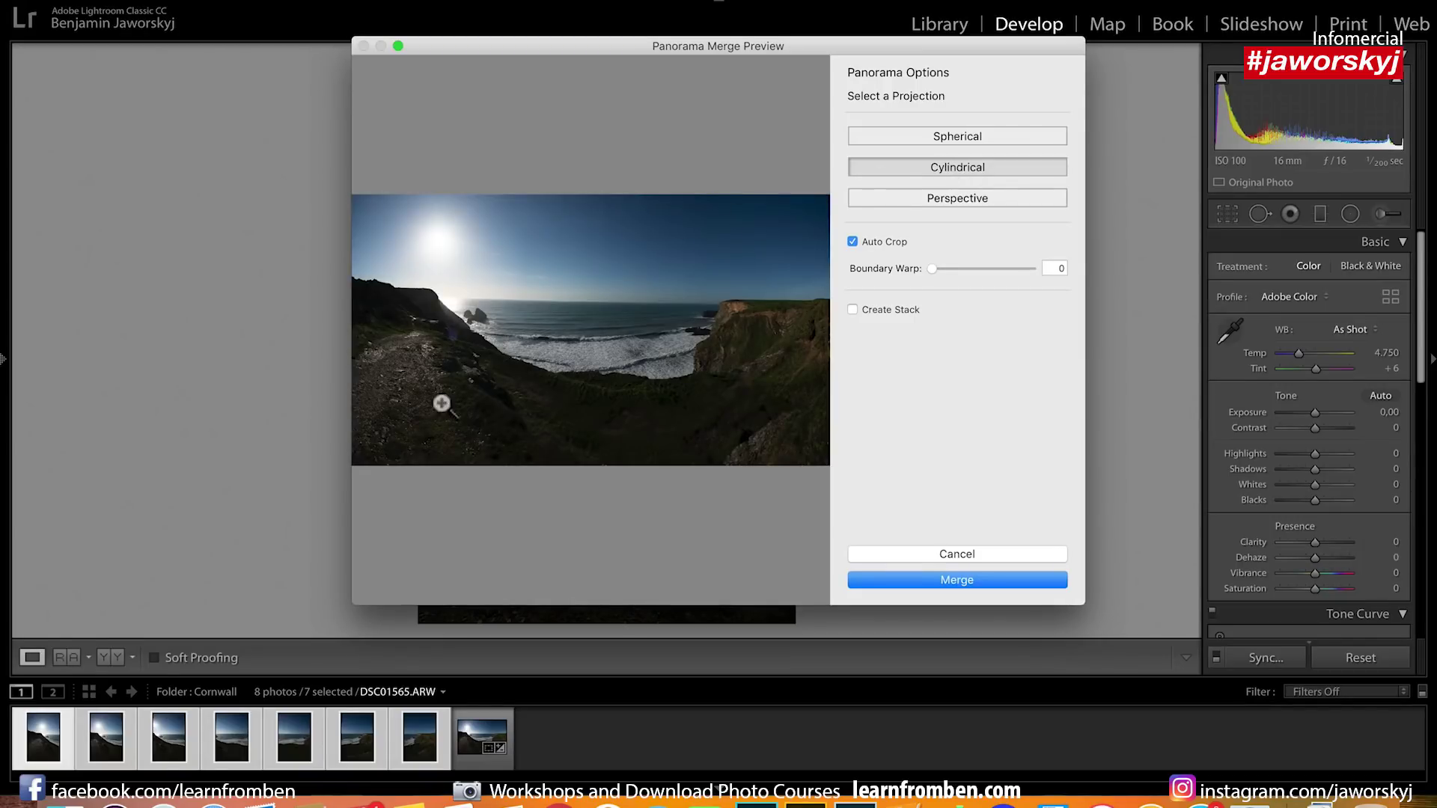
left_click(932, 136)
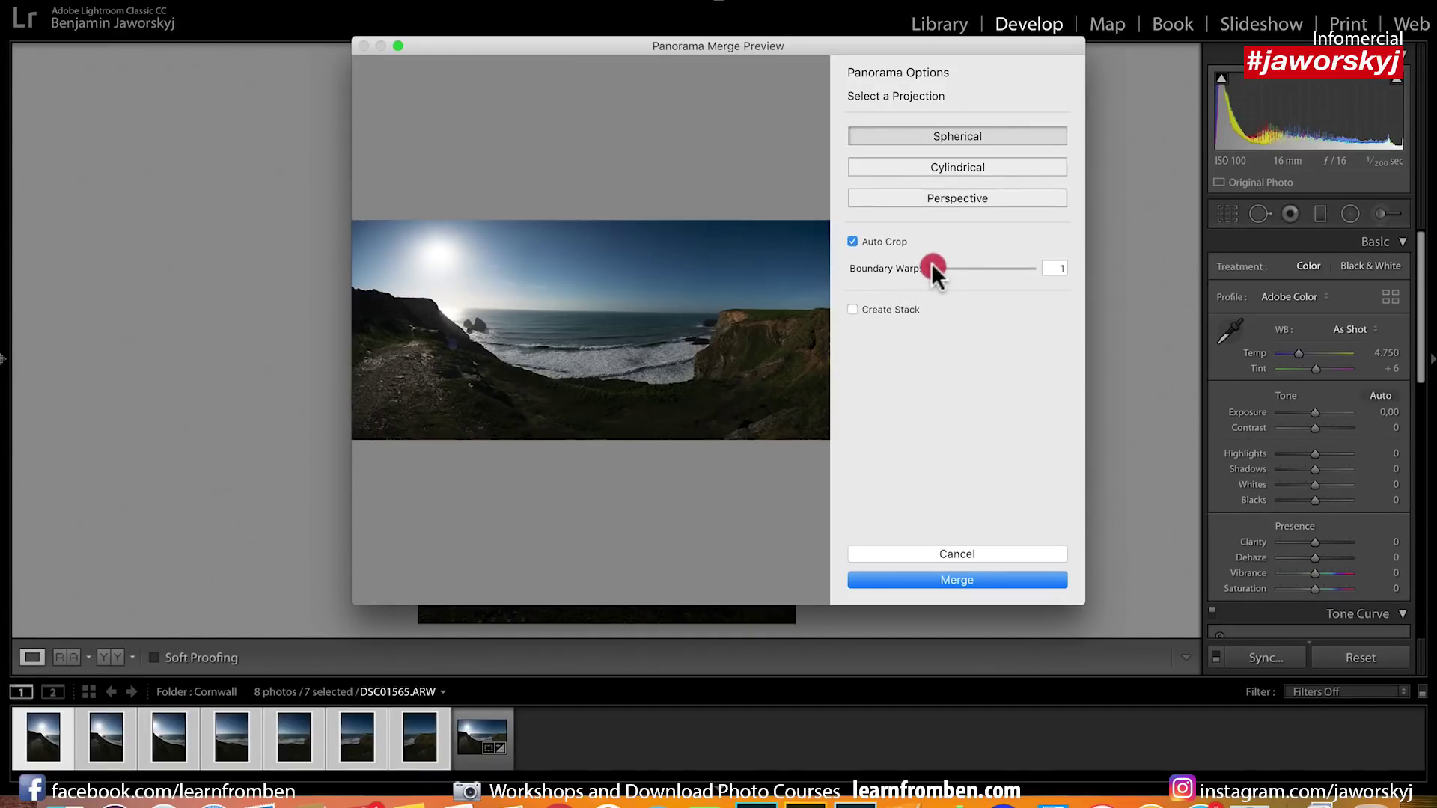
- Set Boundary Warp to 62 and merge the spherical panorama
mouse_move(931, 268)
left_mouse_down()
mouse_move(1052, 268)
mouse_move(895, 266)
left_mouse_up()
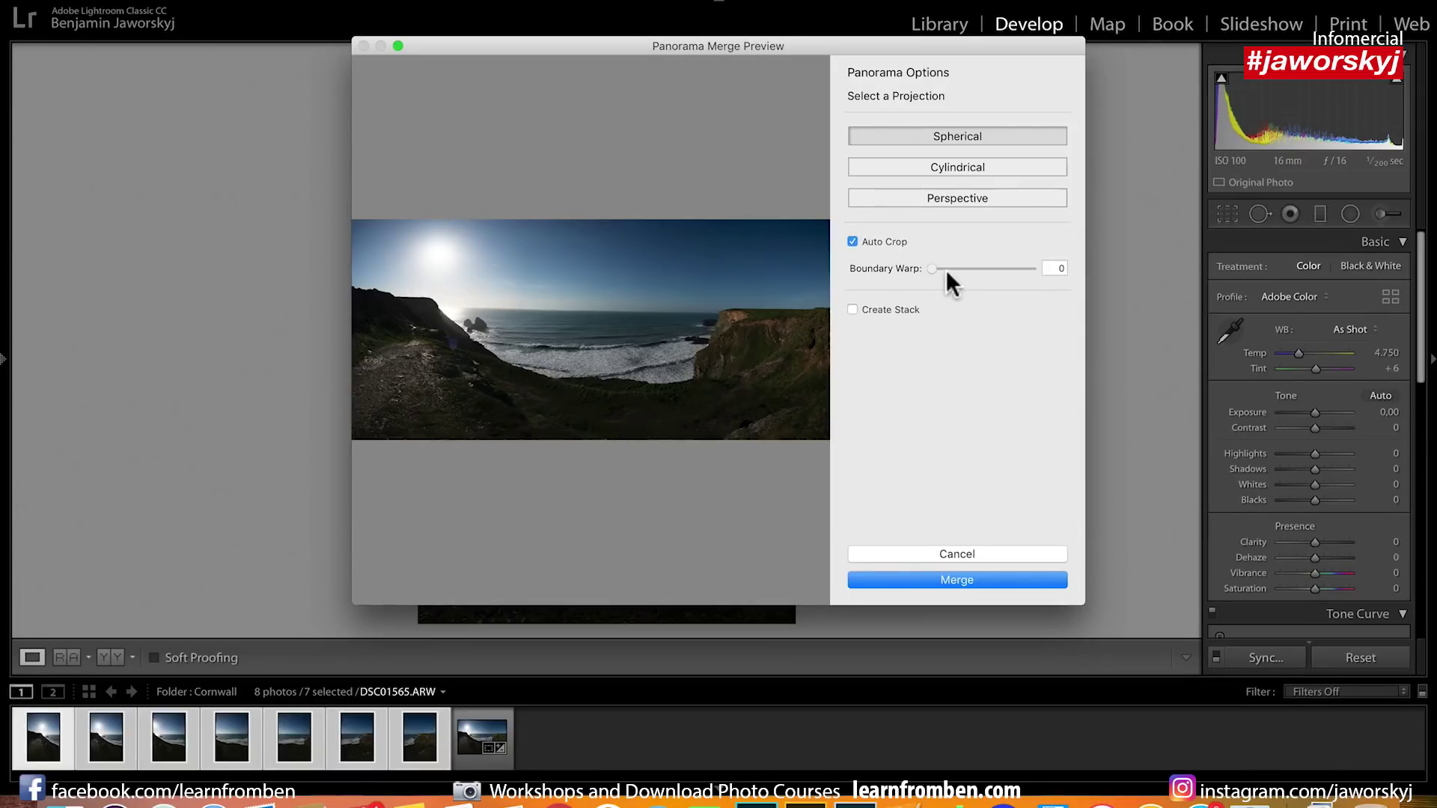
left_click_drag(947, 269, 996, 264)
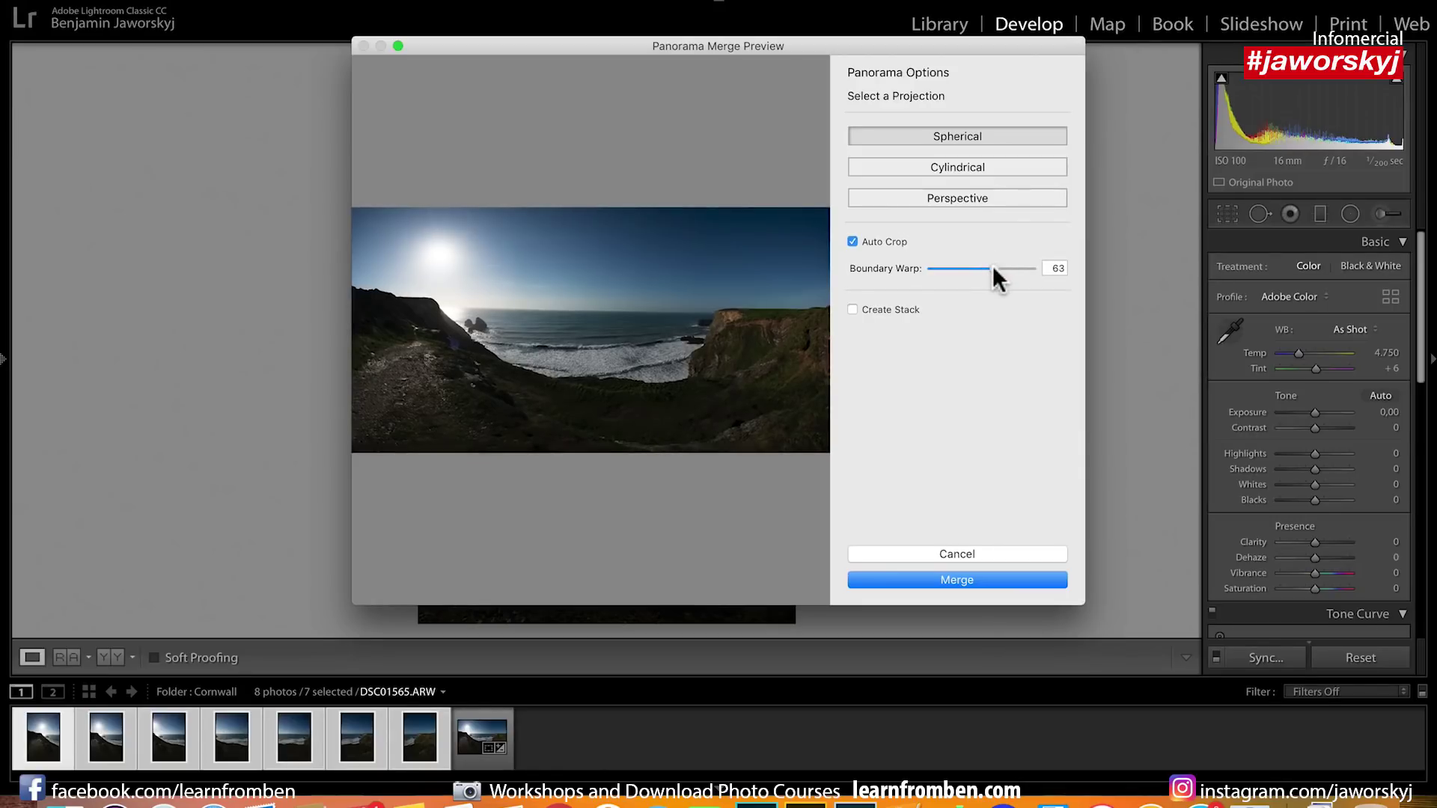
left_click(993, 266)
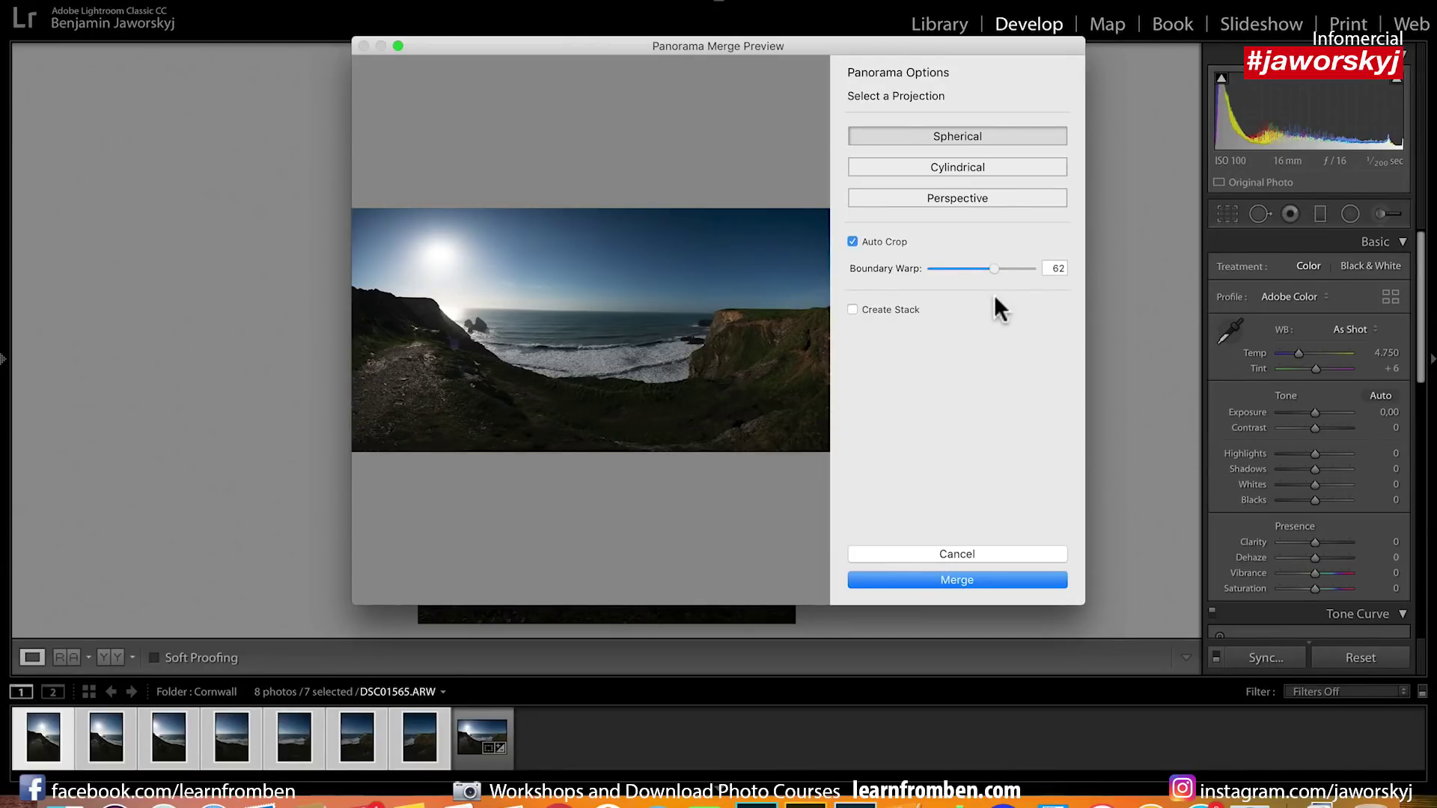
left_click(949, 583)
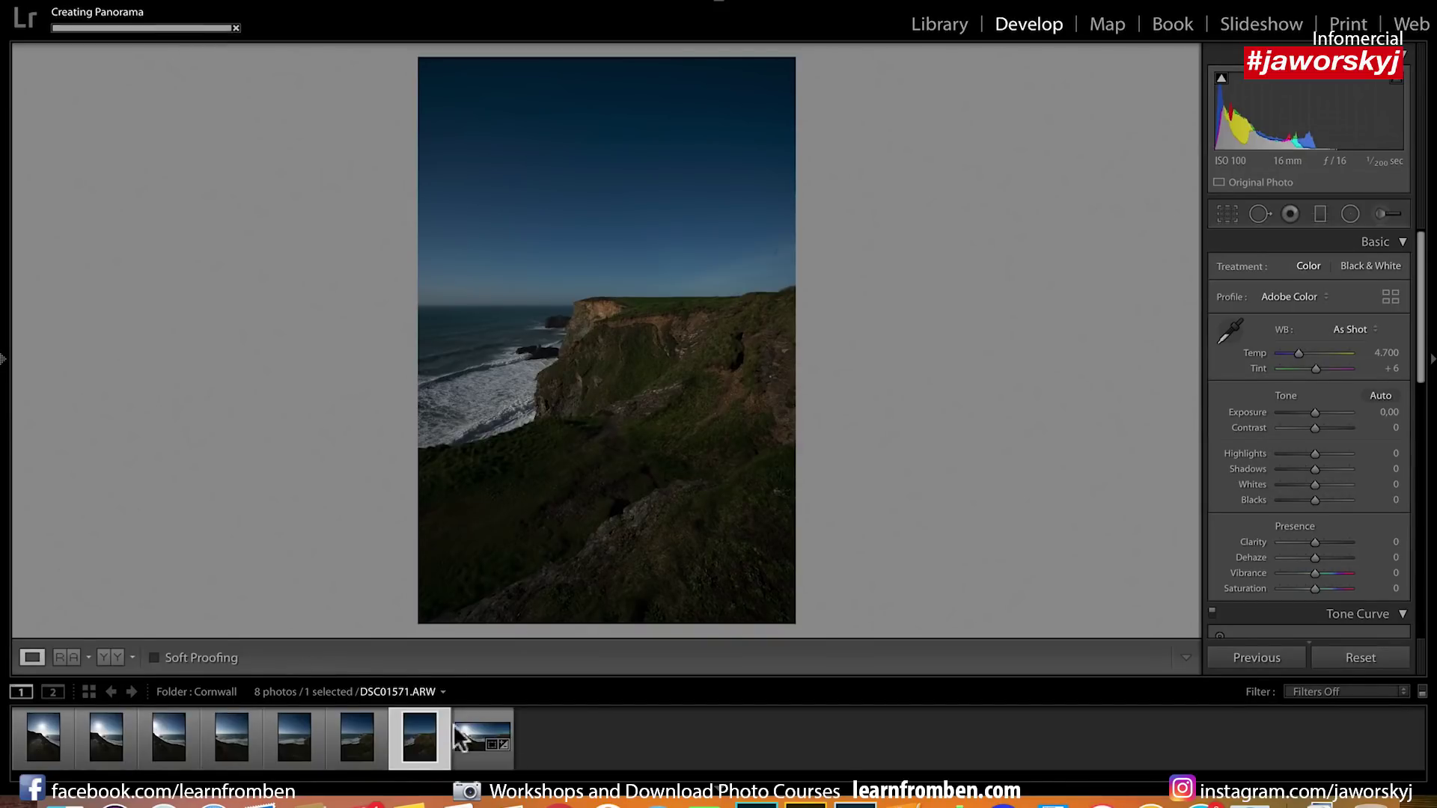
- Open the new DSC01565-Pano.dng panorama from the filmstrip in Develop
left_click(474, 743)
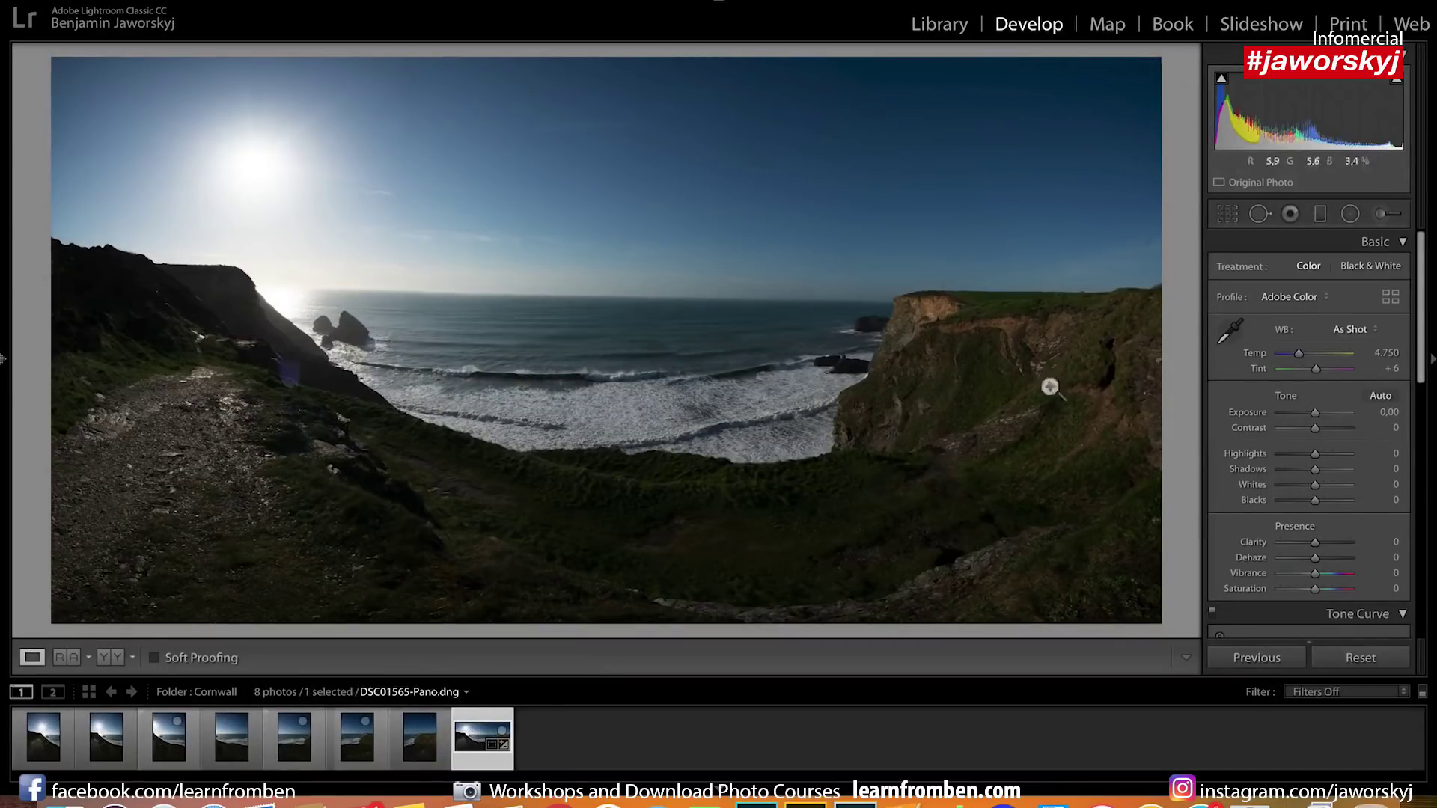
- Tune Highlights, Shadows and Exposure, ending at Exposure +0.70, Highlights −27, Shadows +28
left_click(1295, 453)
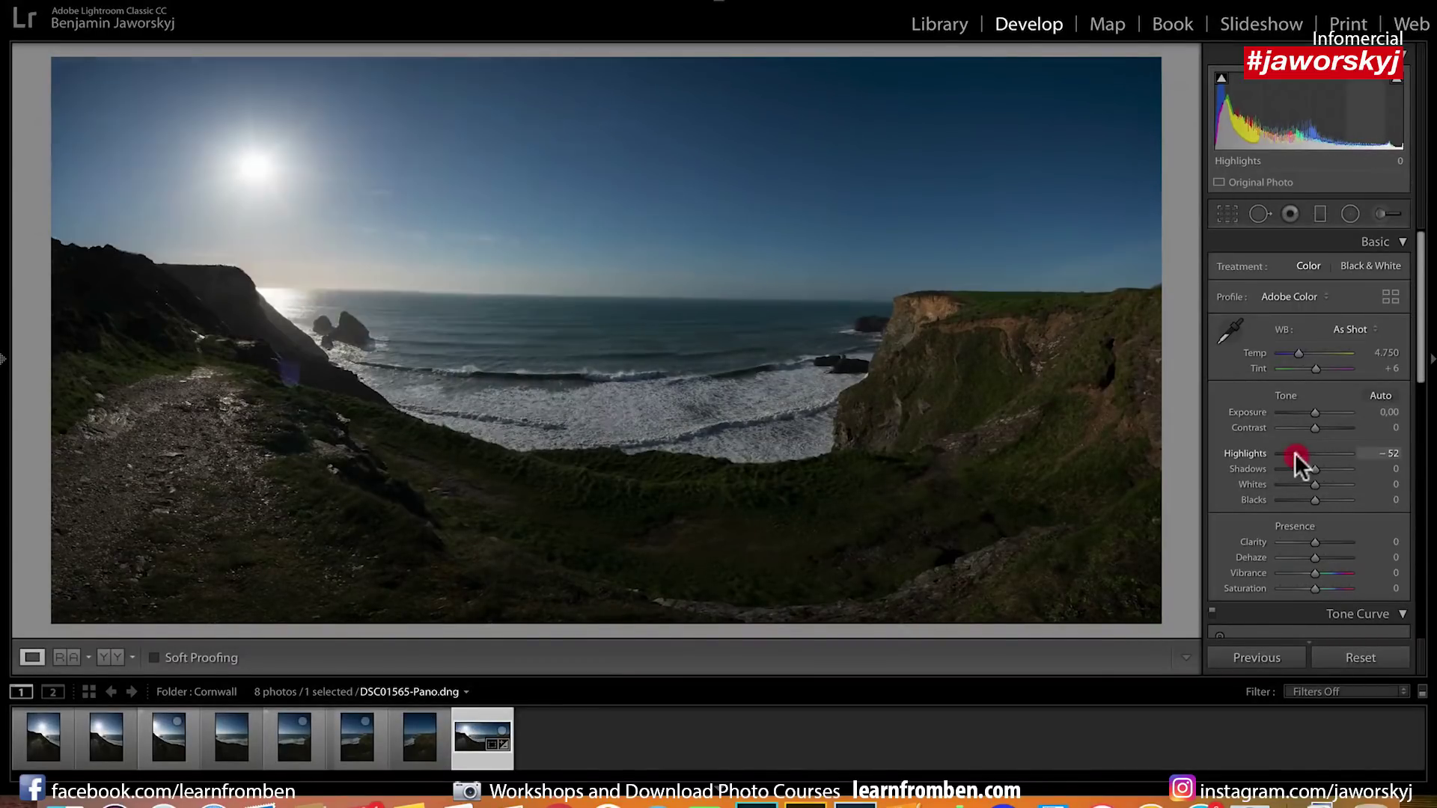
mouse_move(1295, 452)
left_mouse_down()
mouse_move(1277, 456)
mouse_move(1300, 457)
left_mouse_up()
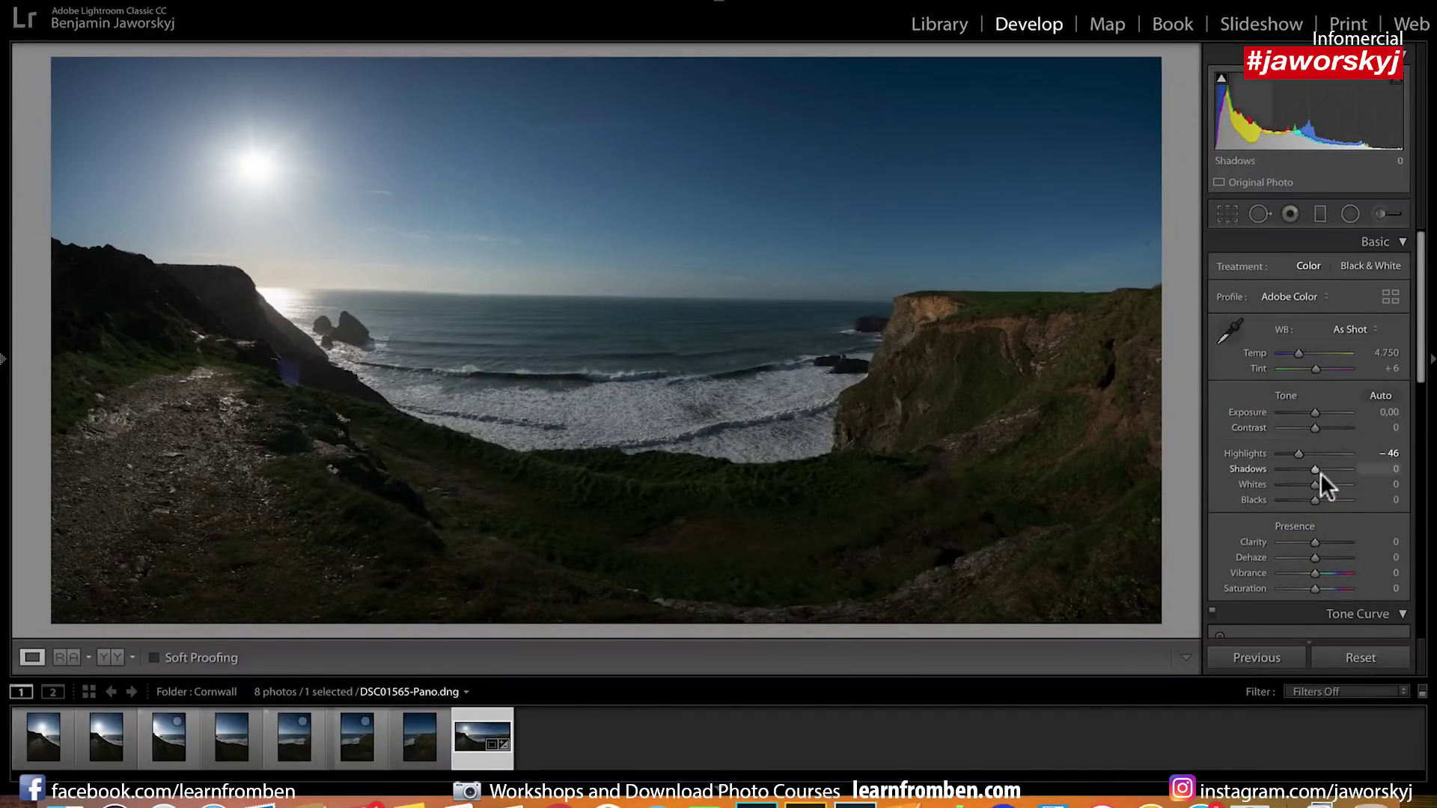
mouse_move(1326, 466)
left_mouse_down()
mouse_move(1351, 469)
mouse_move(1328, 469)
left_mouse_up()
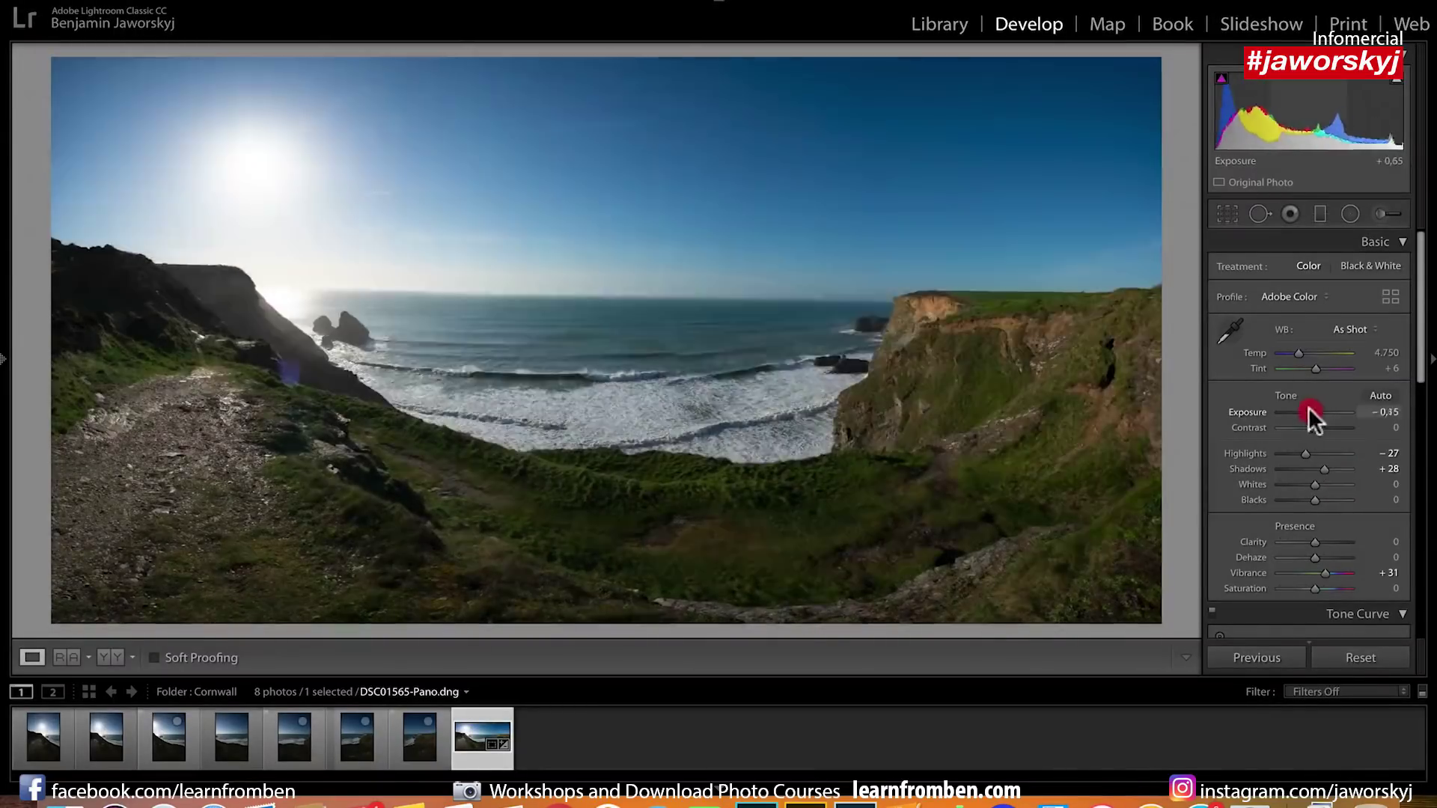
left_click_drag(1308, 408, 1317, 415)
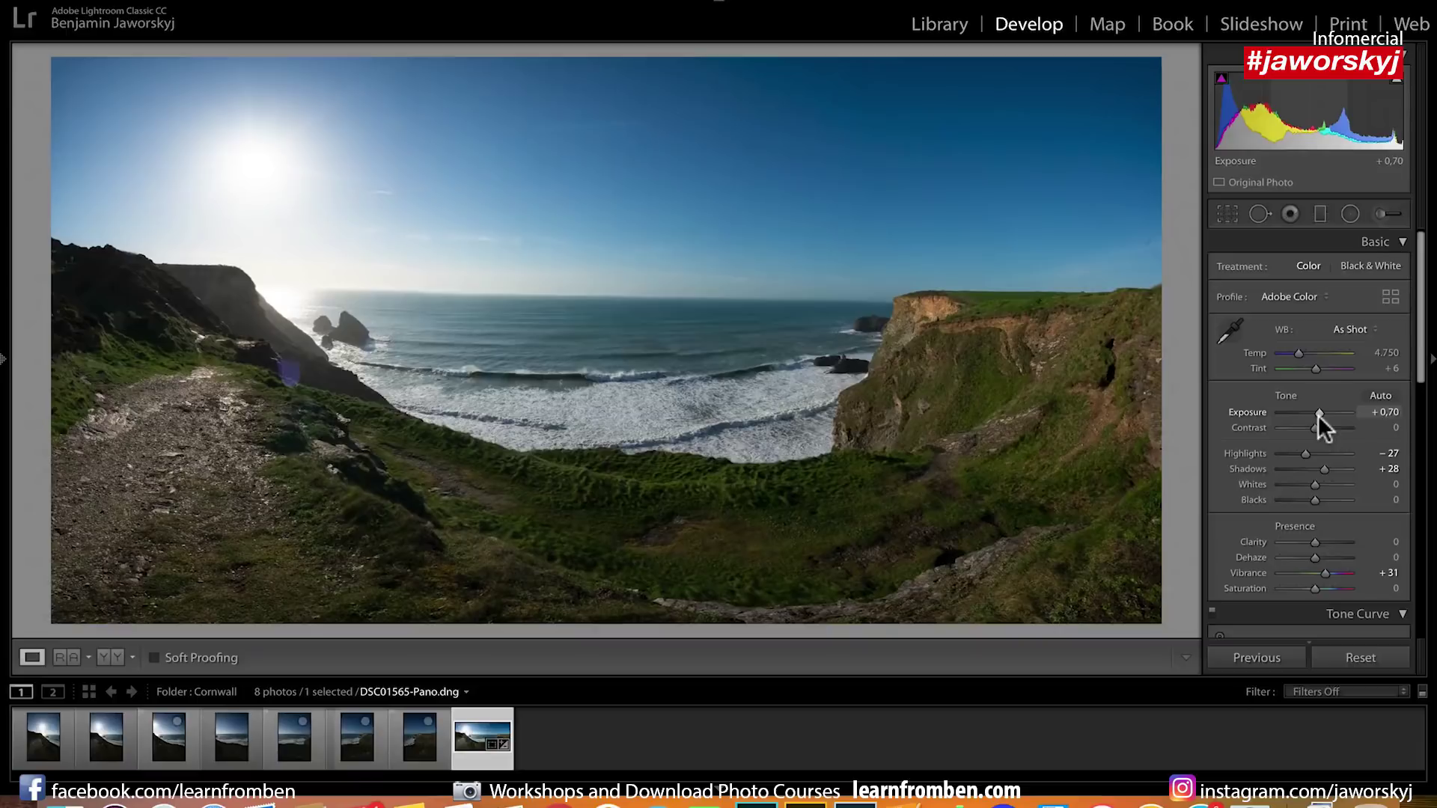
- Crop the panorama by raising the bottom edge to trim the dark foreground strip
left_click(1224, 211)
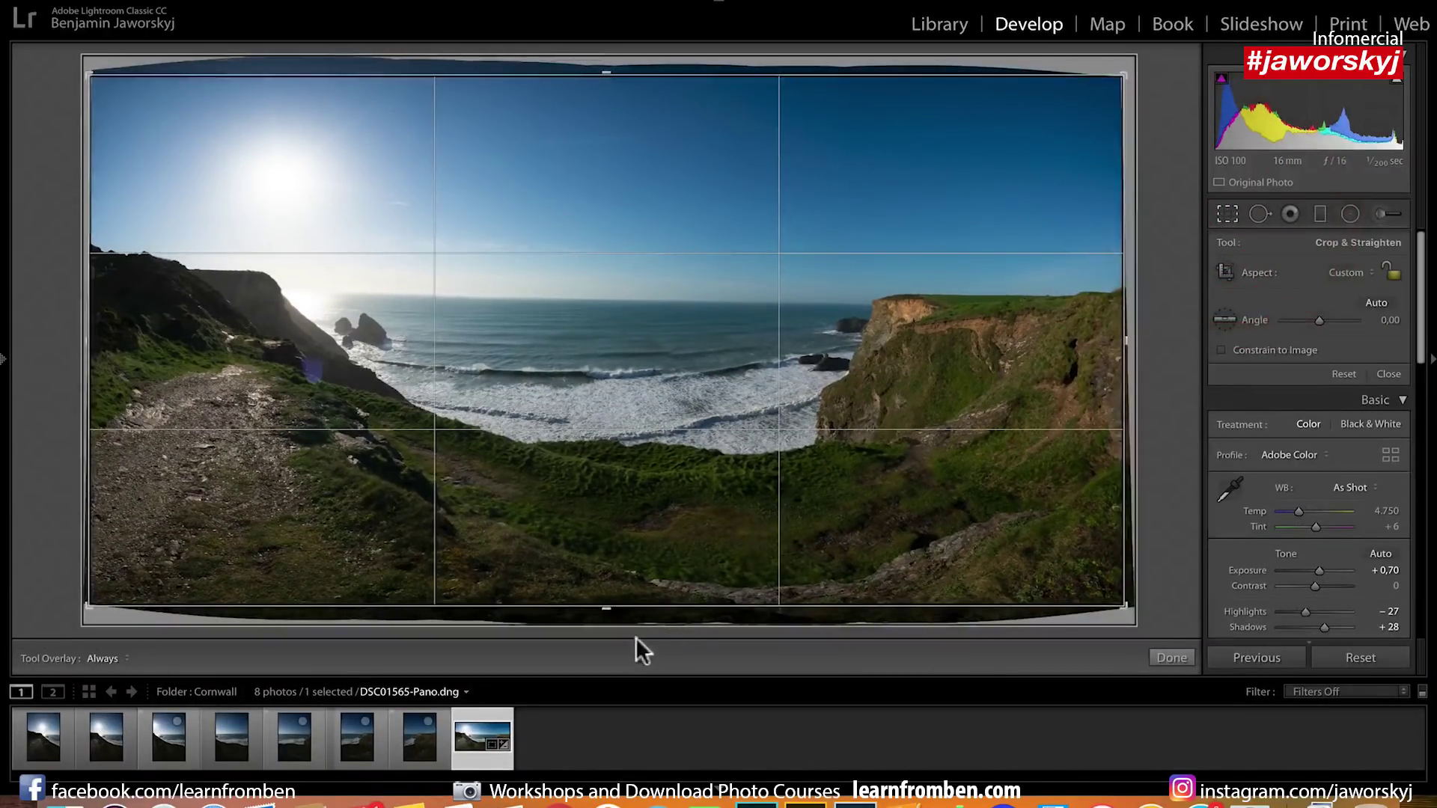
left_click_drag(610, 609, 606, 565)
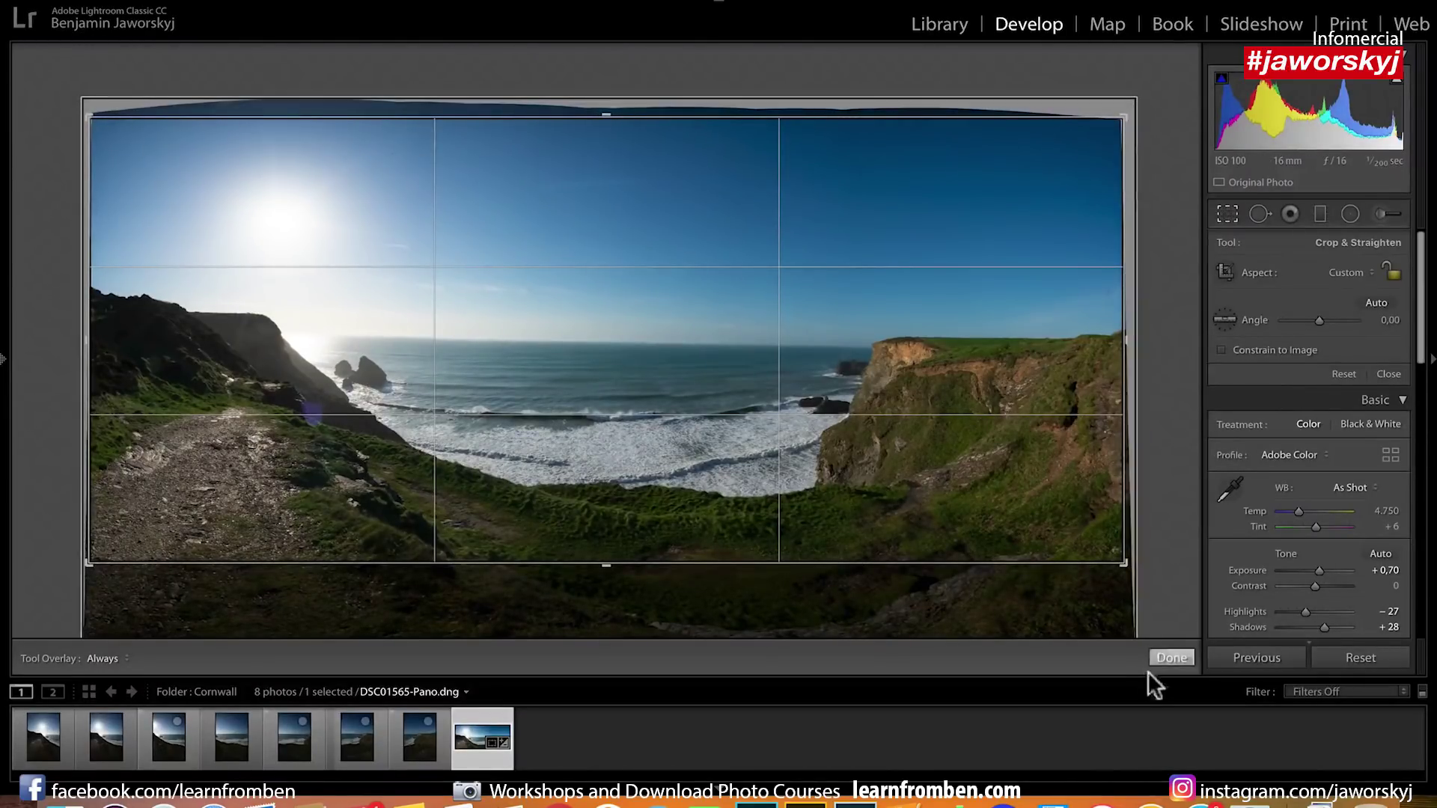
left_click(1172, 662)
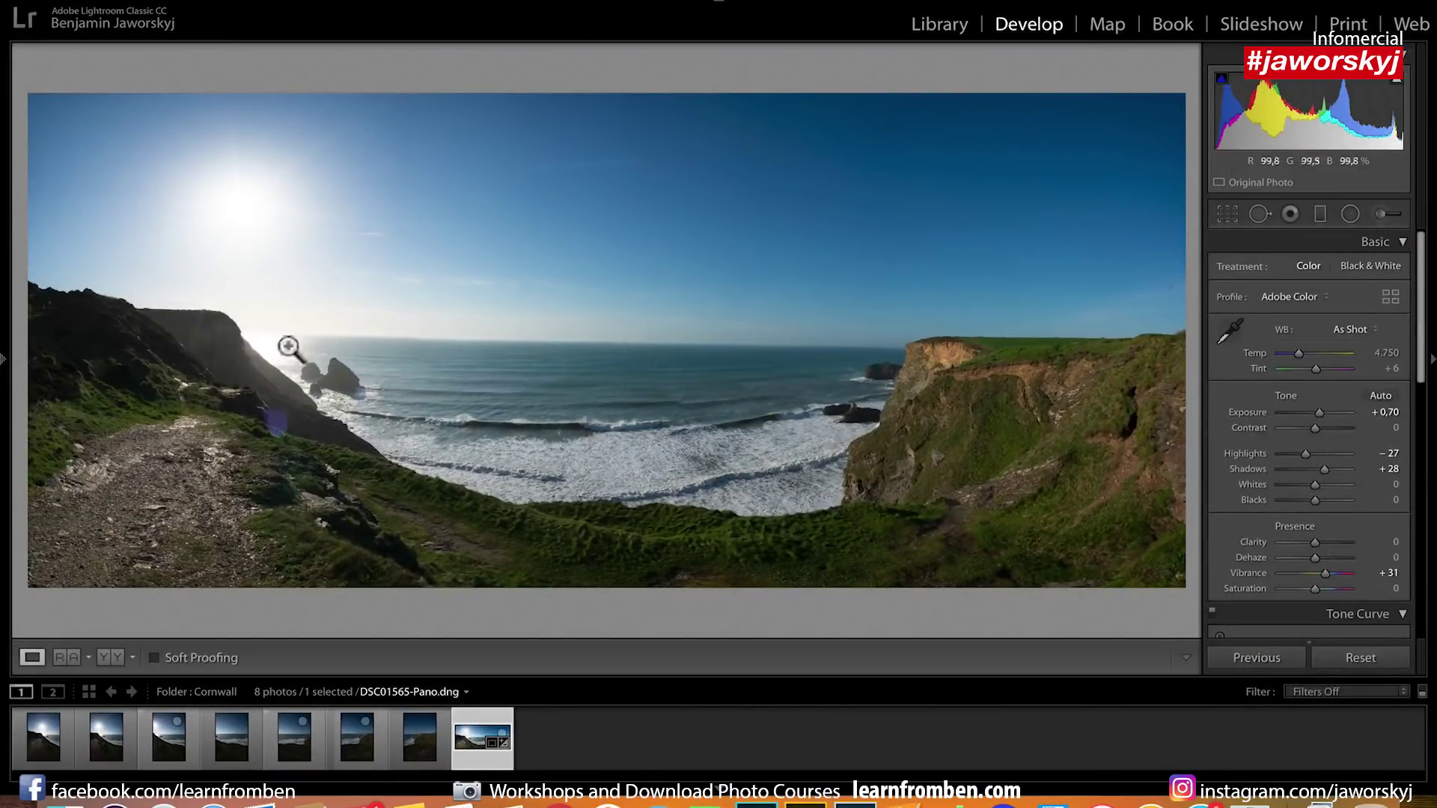
- Level the horizon with the Angle tool, rotating −1.00°, and apply the crop
left_click(1226, 215)
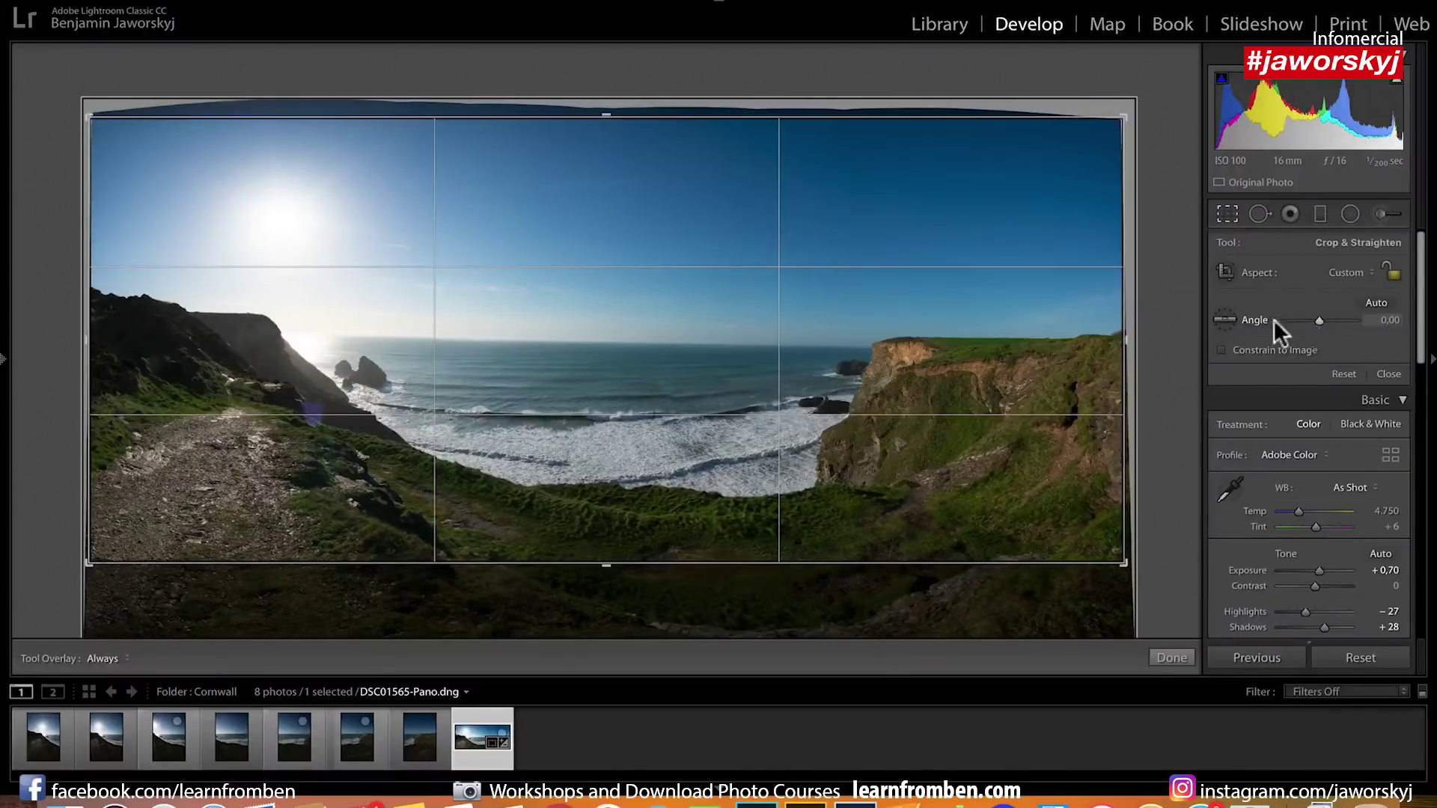
left_click(1225, 320)
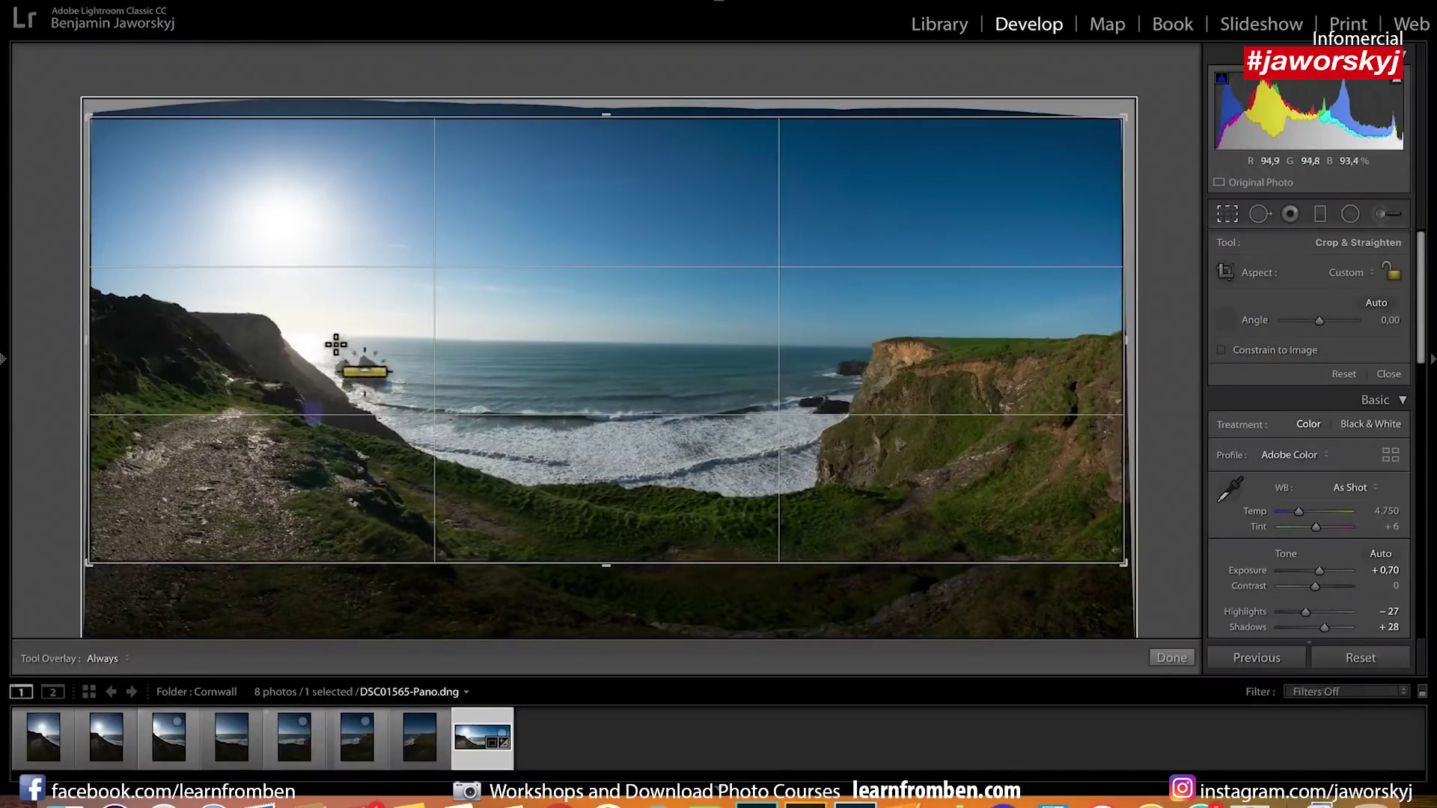
mouse_move(334, 339)
left_mouse_down()
mouse_move(895, 331)
mouse_move(924, 348)
left_mouse_up()
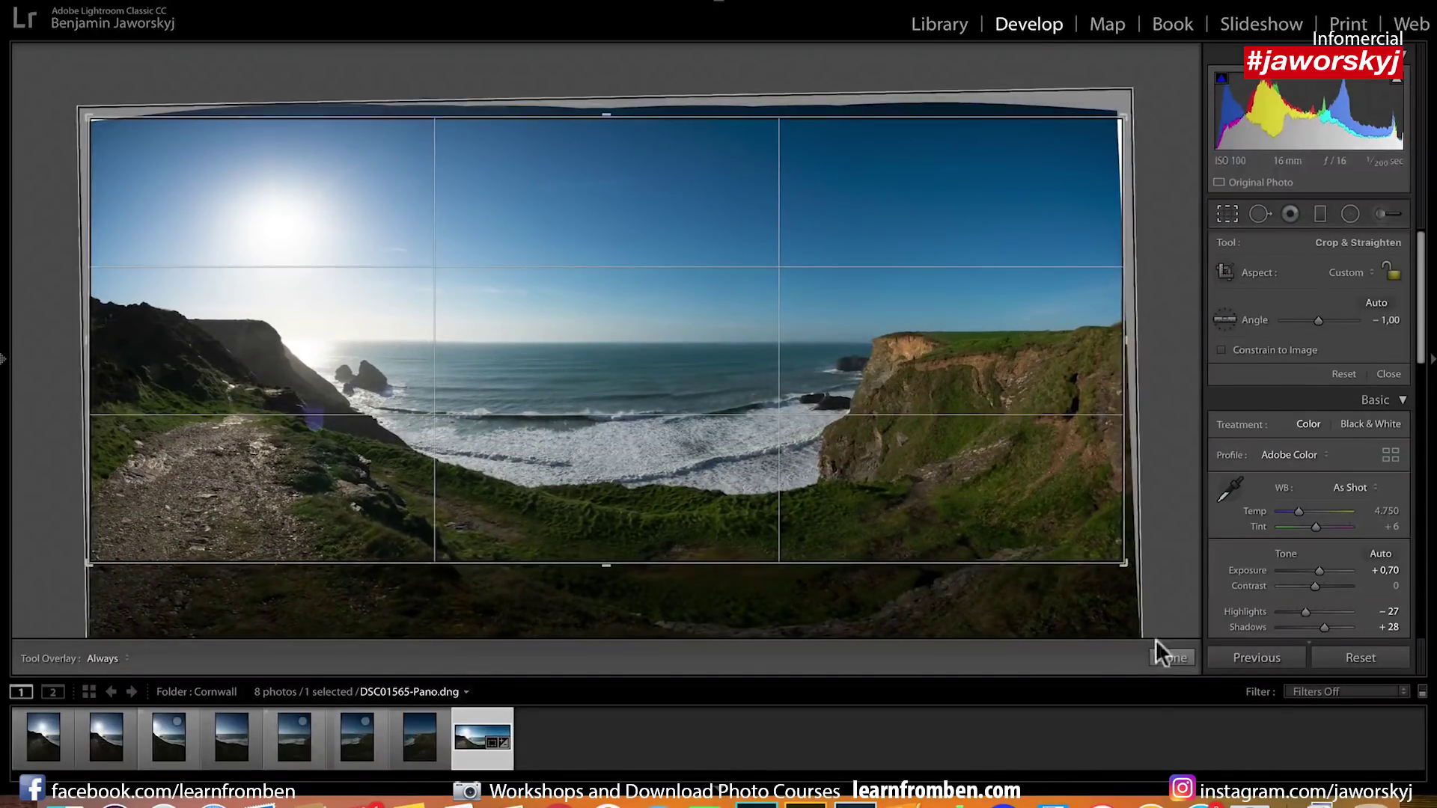
left_click(1171, 658)
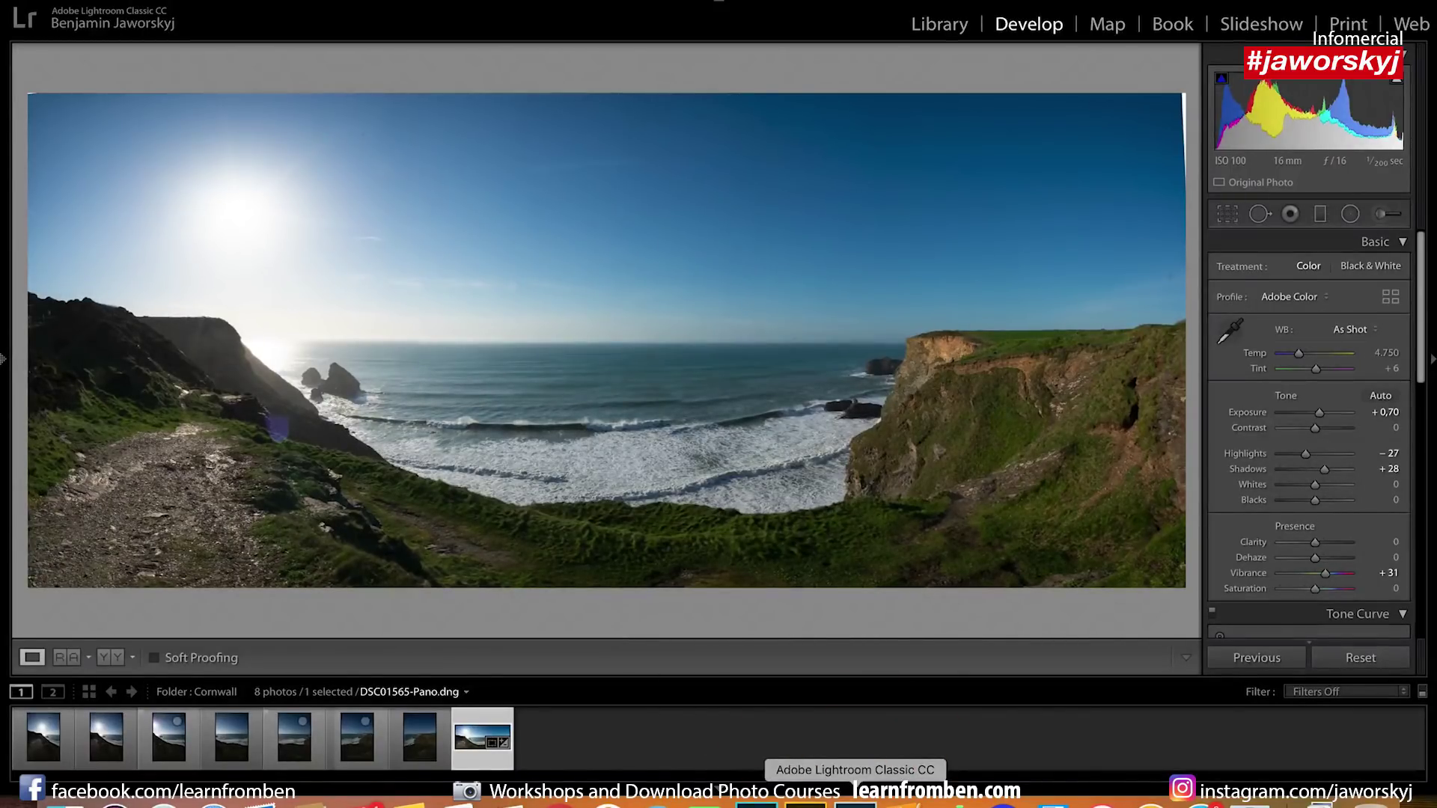
- In Chrome, go to Shop > Learn Landscape Photography > Advanced Landscape Photography & Image Editing
left_click(547, 803)
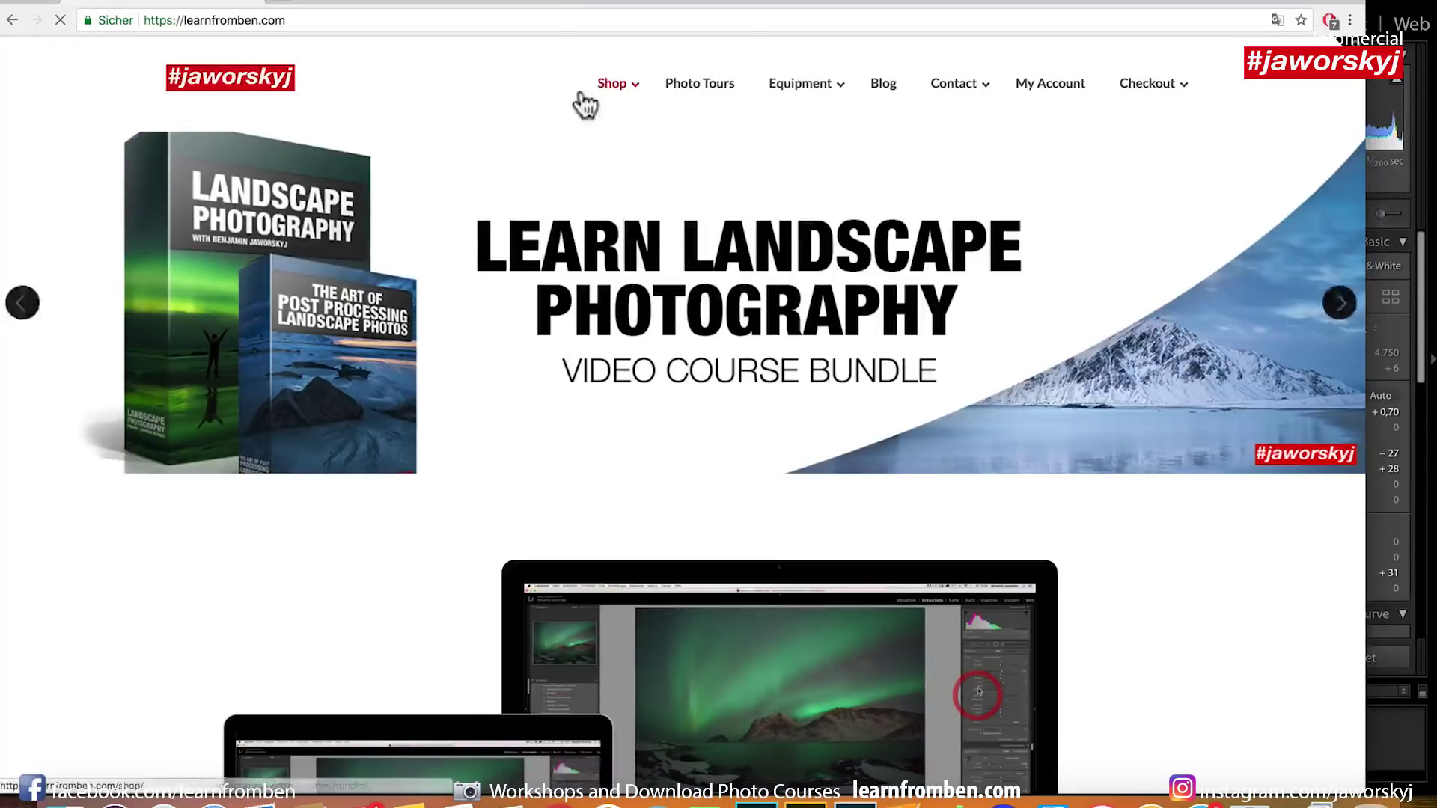
mouse_move(587, 107)
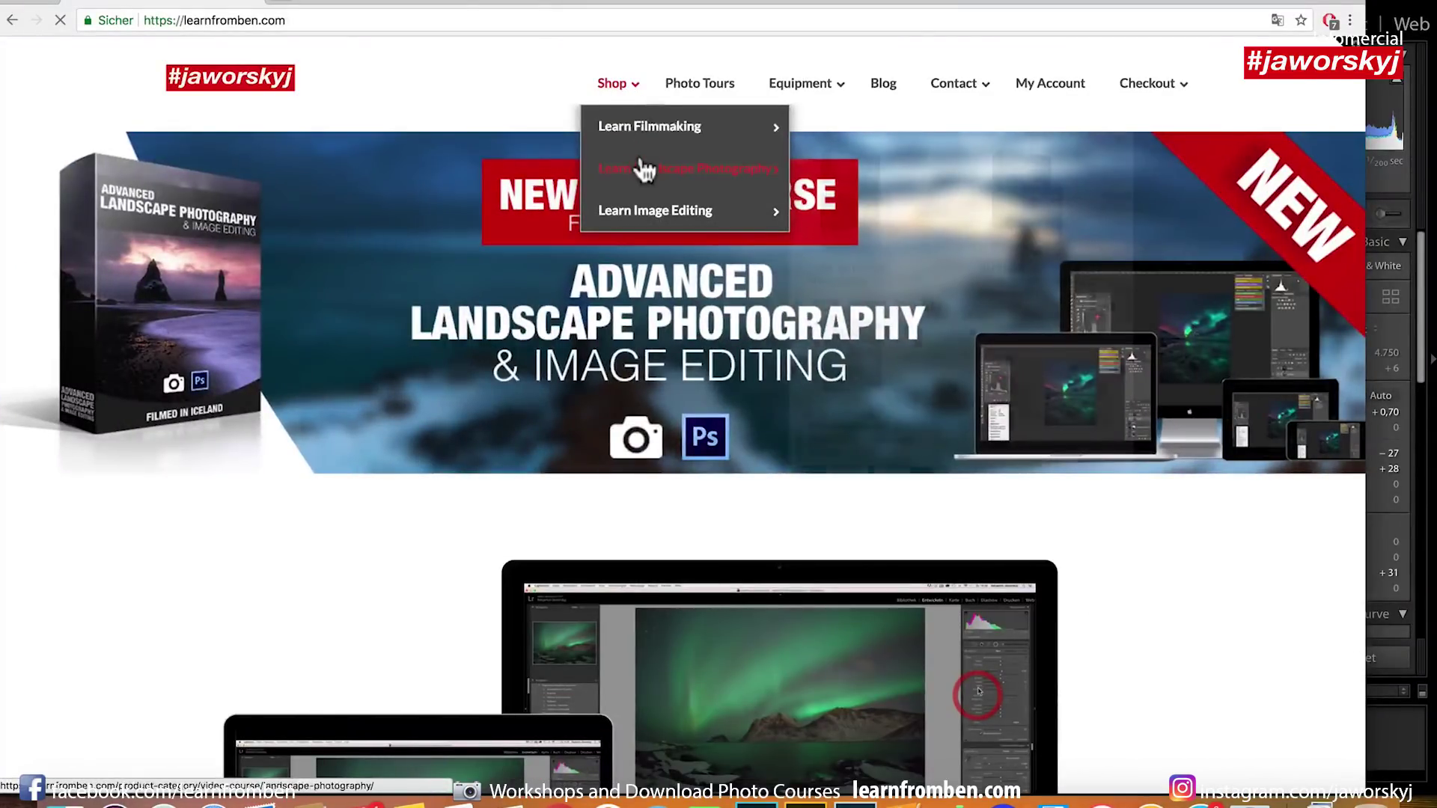
mouse_move(642, 167)
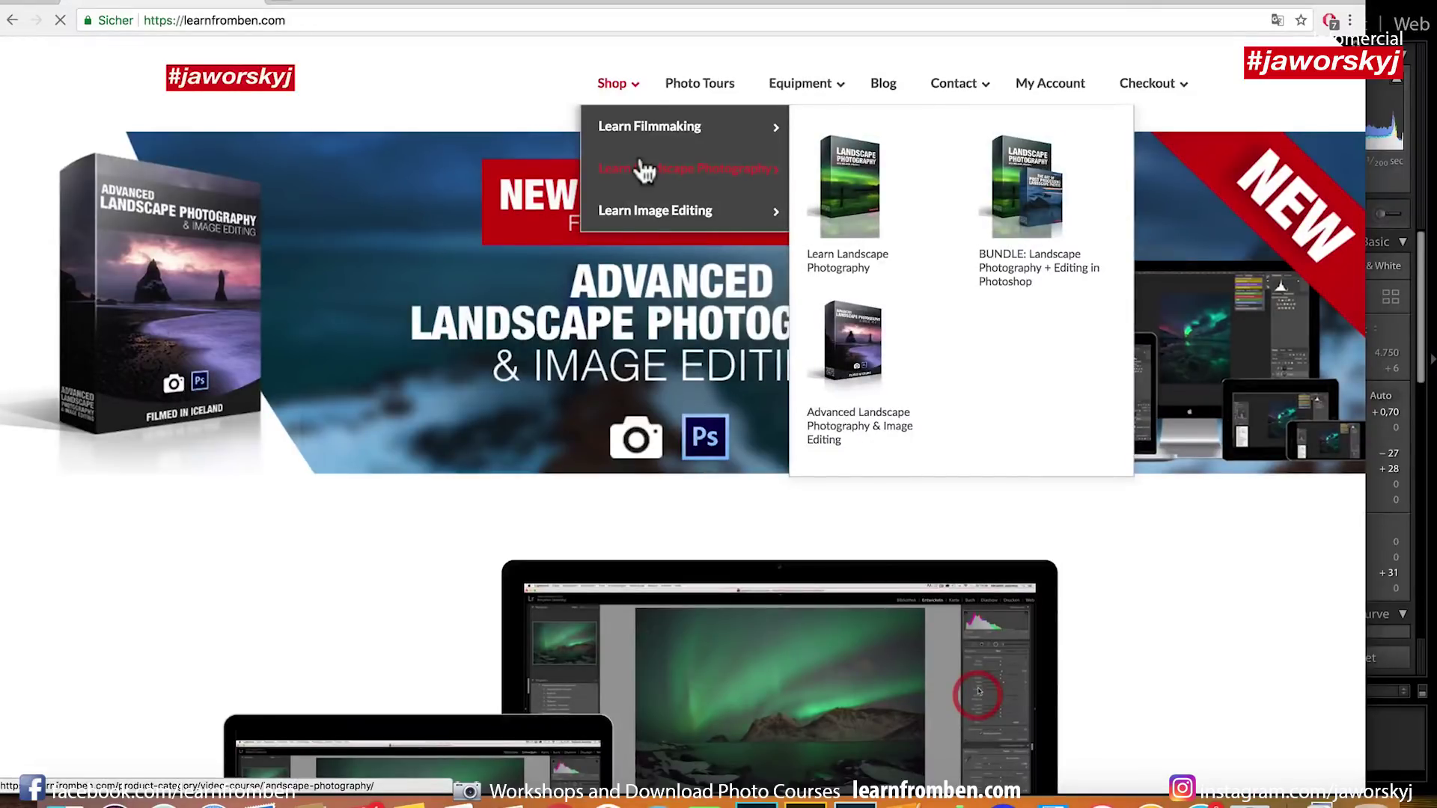
left_click(855, 439)
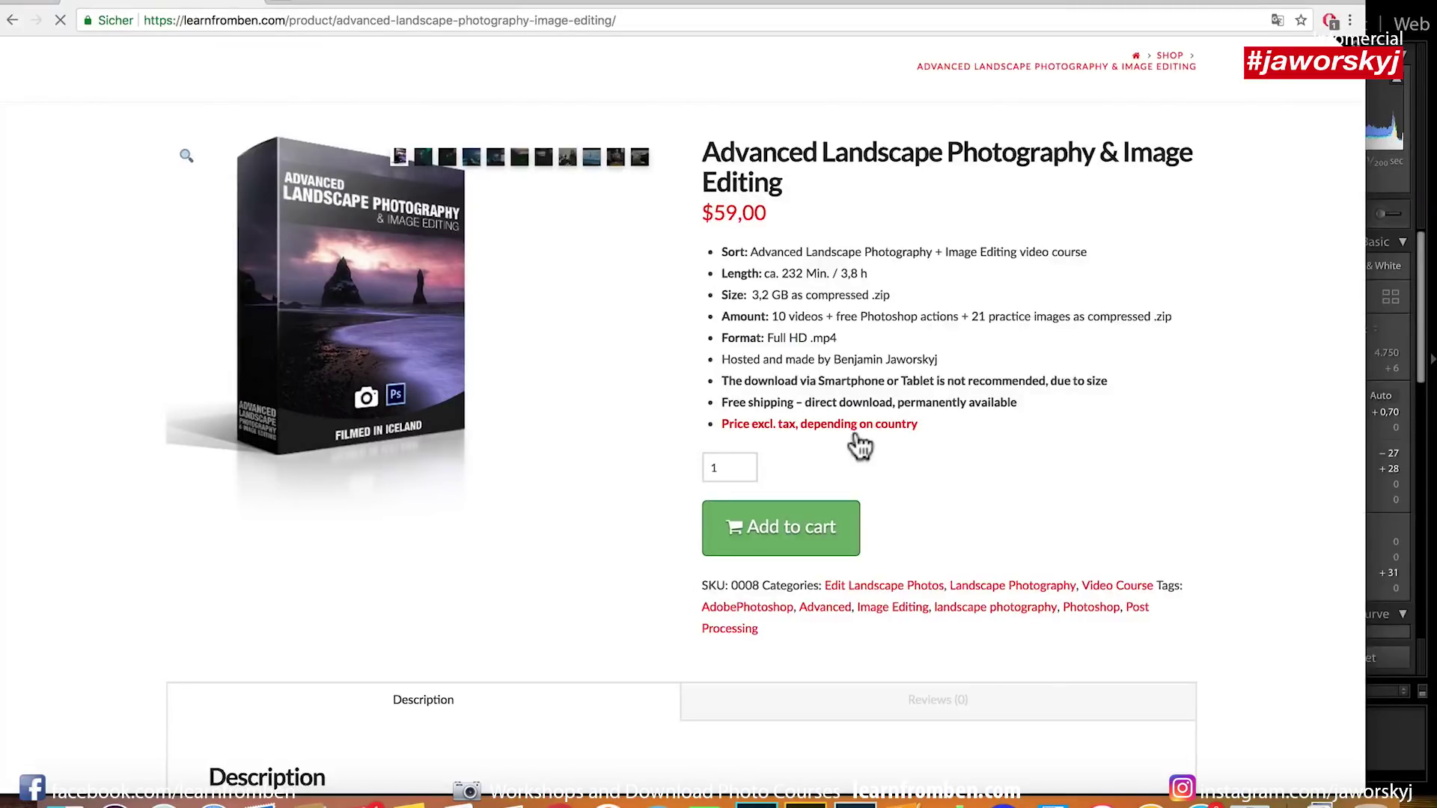
- Scroll through the $59,00 course product page
scroll(859, 445, "down", 7)
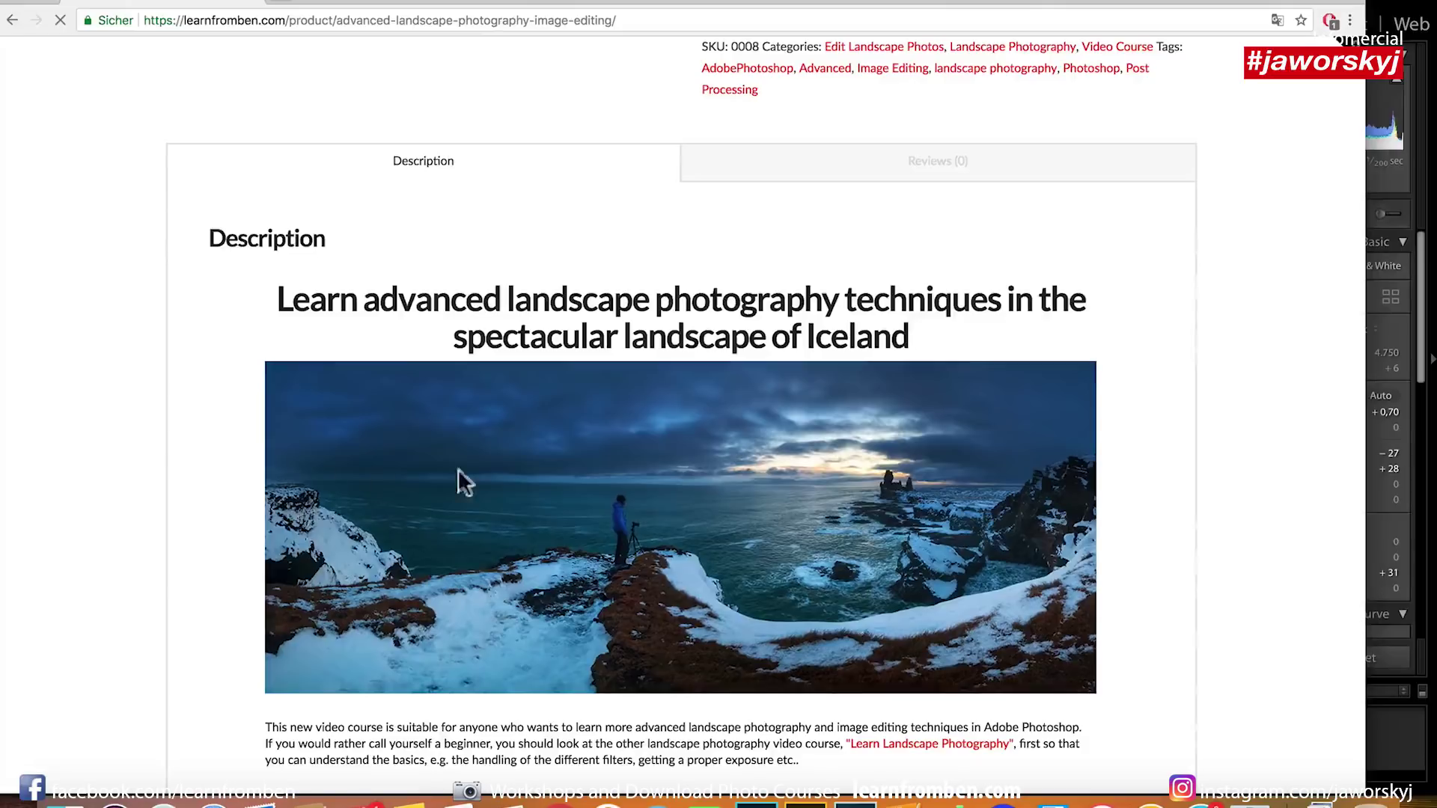
scroll(939, 471, "down", 12)
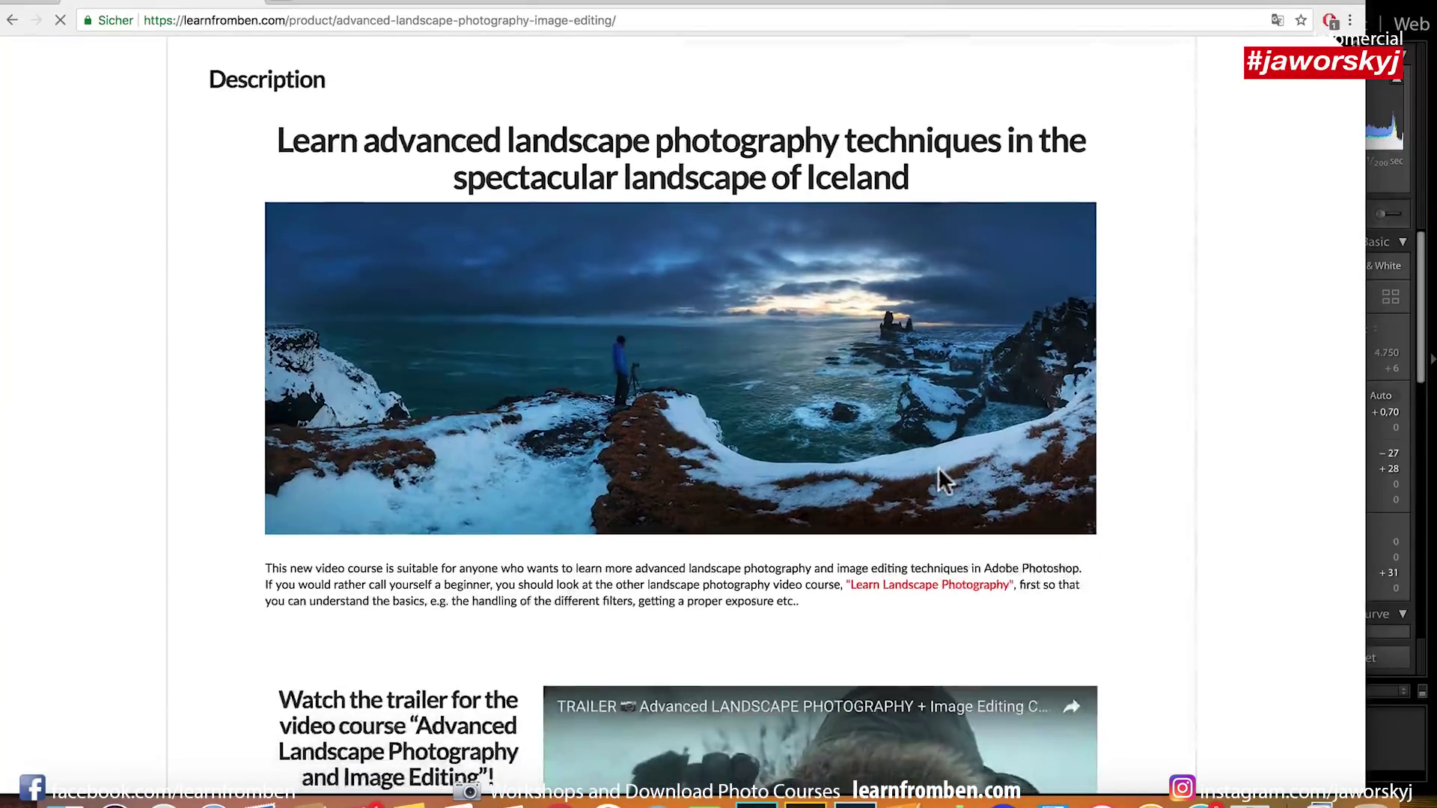
scroll(937, 467, "down", 5)
scroll(938, 467, "up", 3)
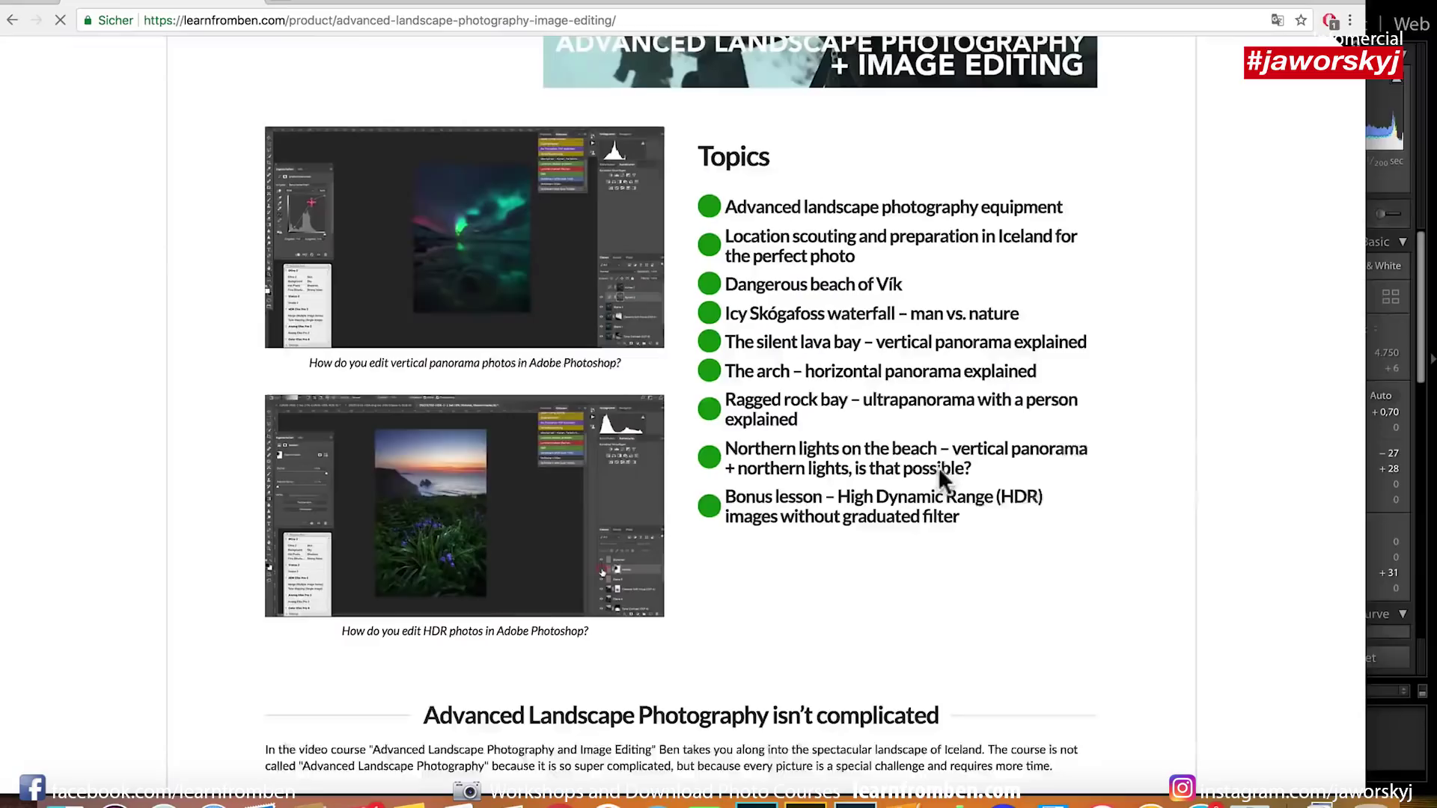
scroll(467, 248, "down", 10)
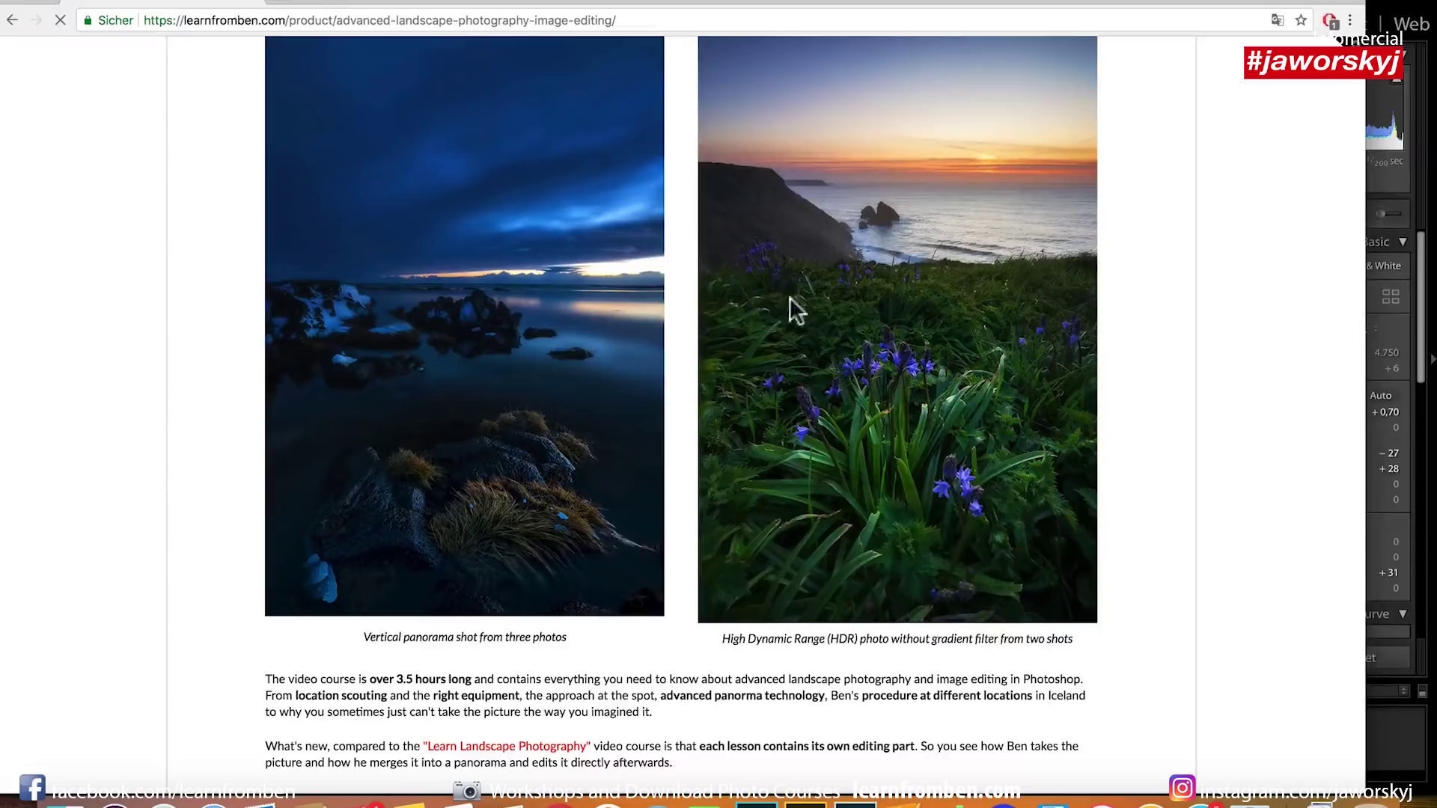
scroll(522, 376, "down", 14)
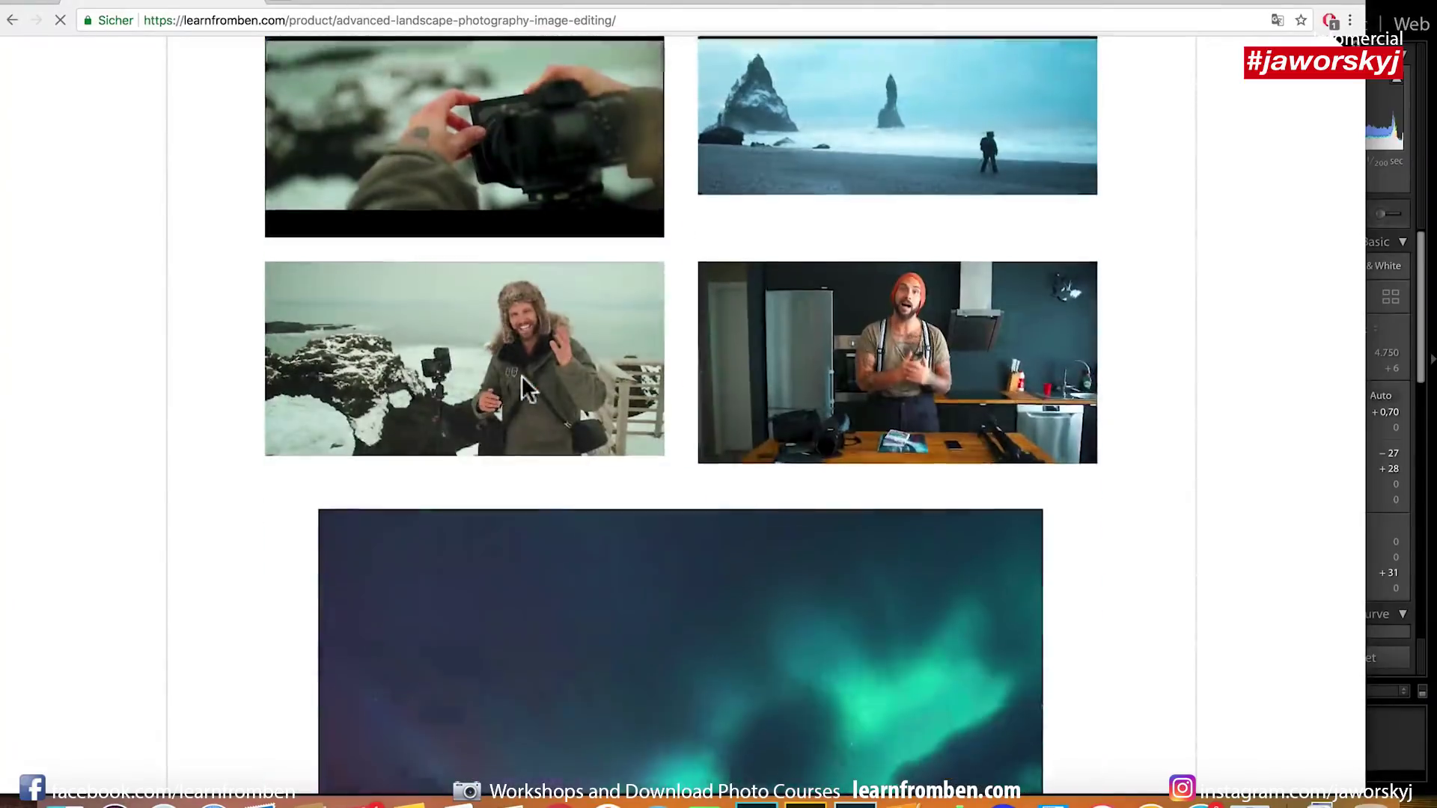
scroll(598, 542, "down", 6)
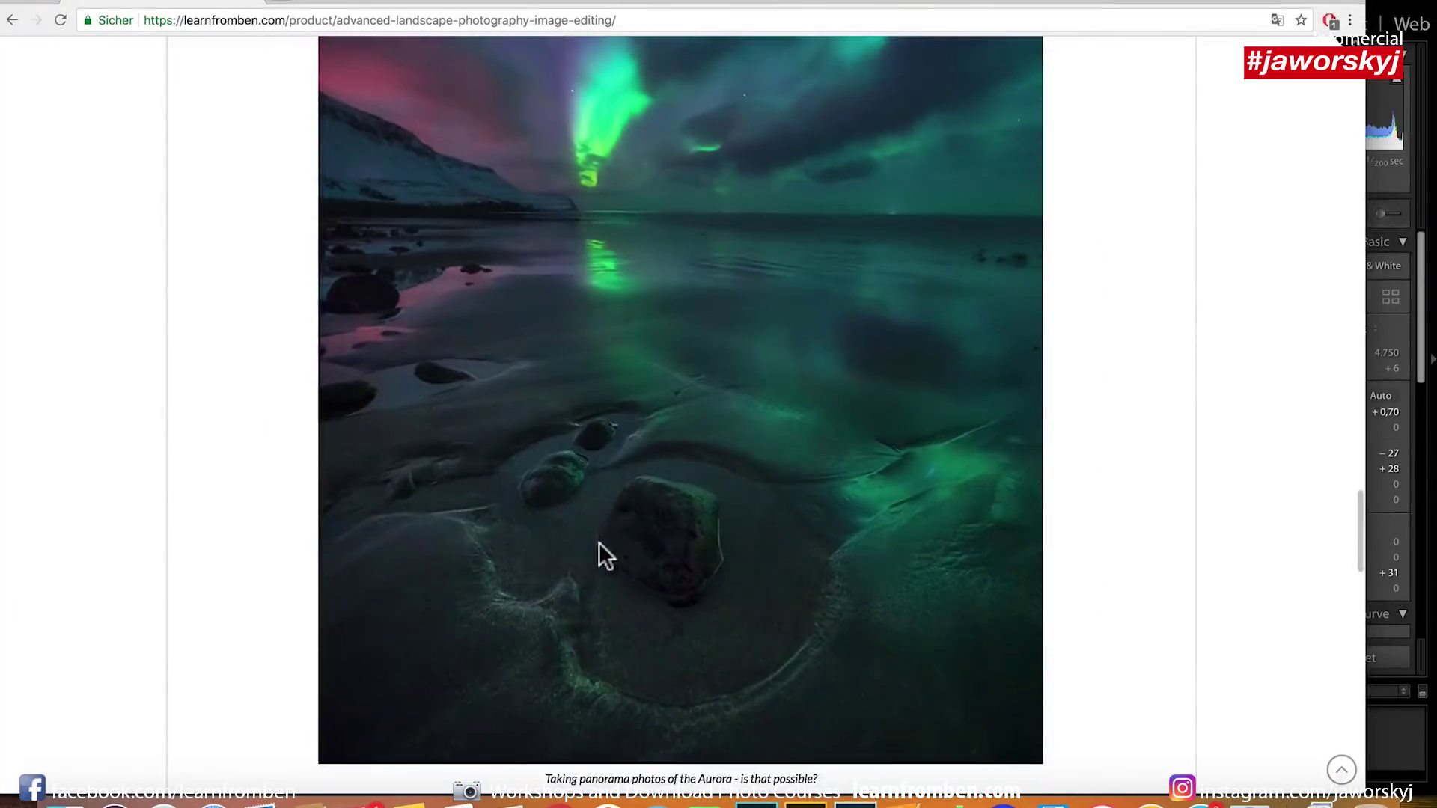
scroll(599, 542, "up", 3)
scroll(599, 543, "down", 8)
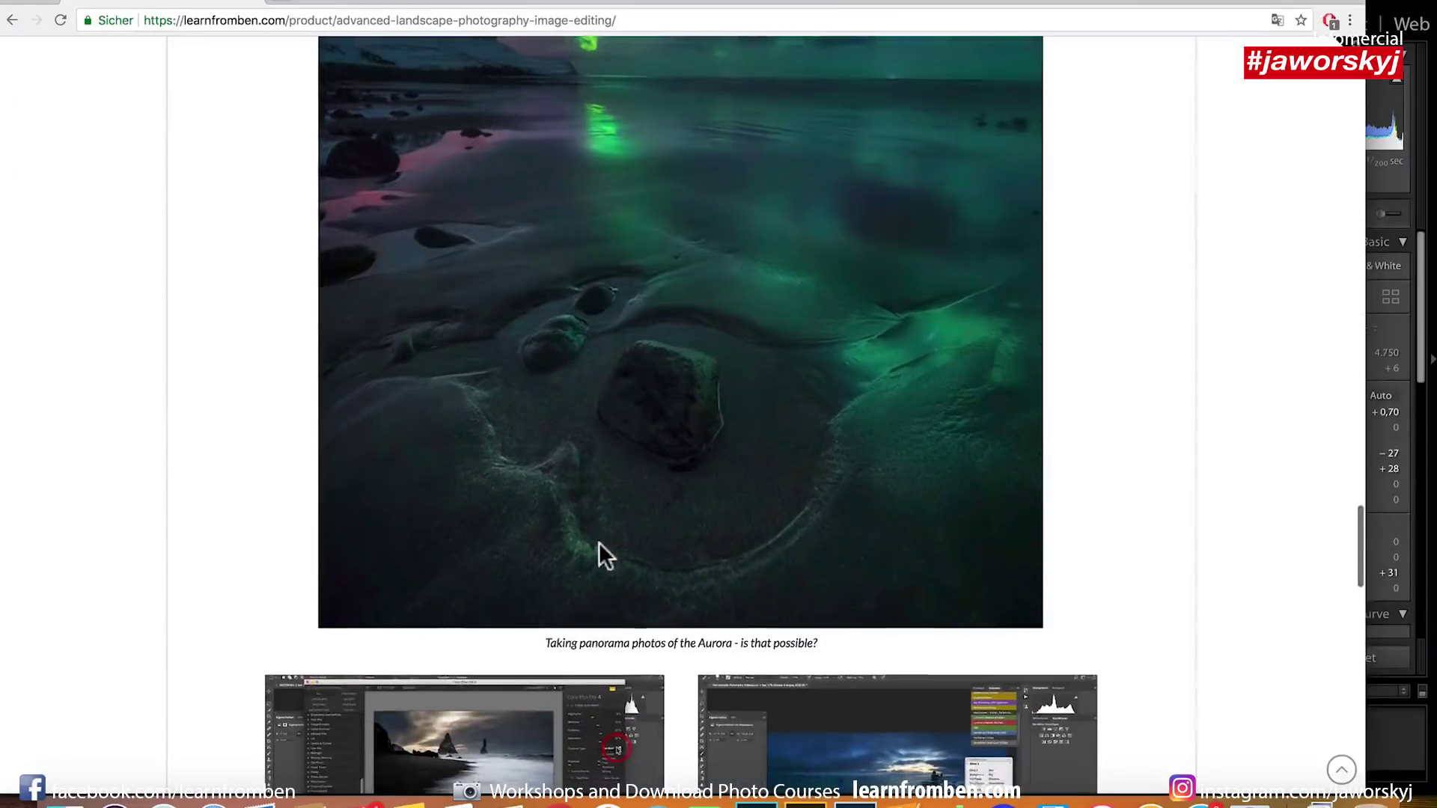
scroll(598, 543, "up", 15)
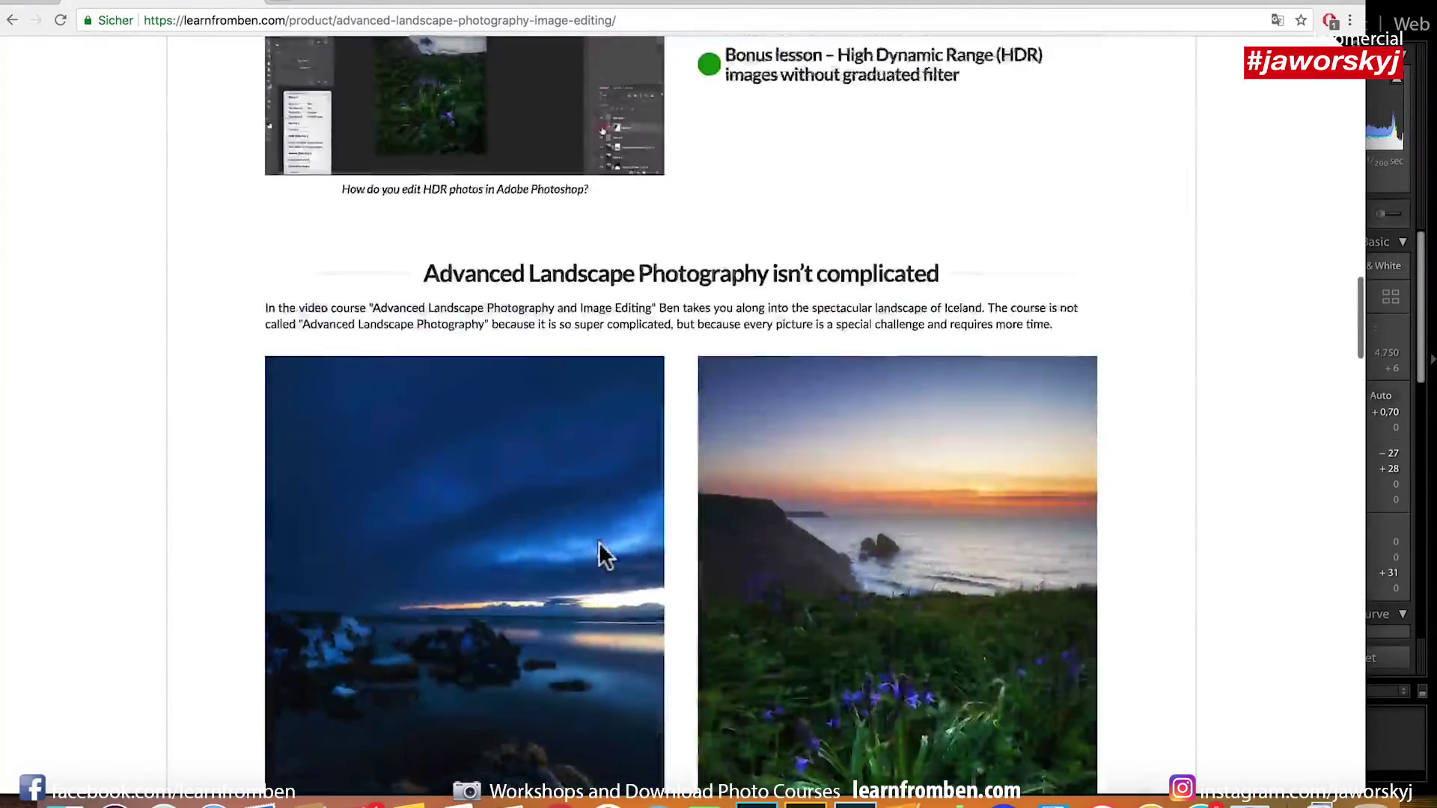
scroll(598, 542, "up", 12)
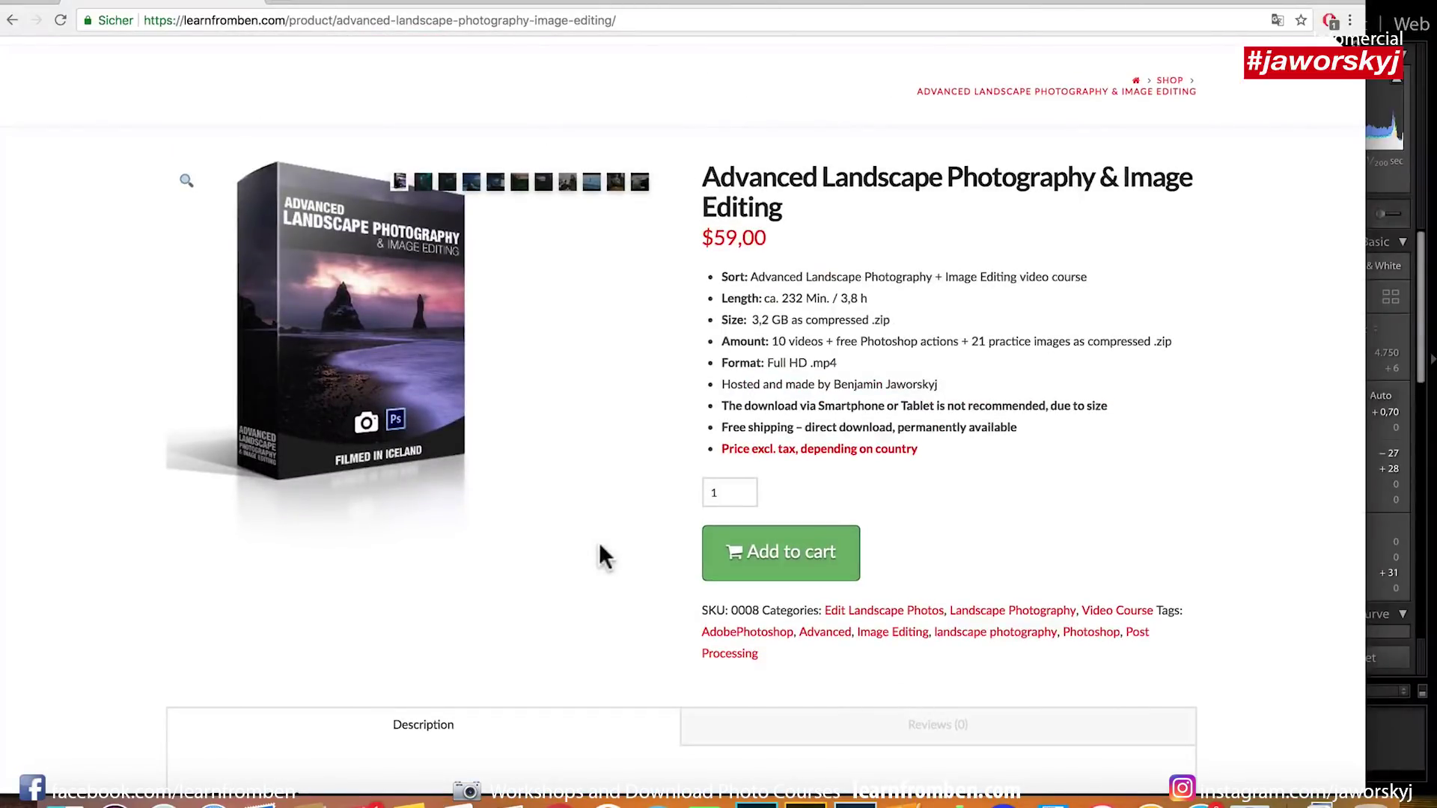
- Switch back to Lightroom's Develop module showing DSC01565-Pano.dng
key("super+Tab")
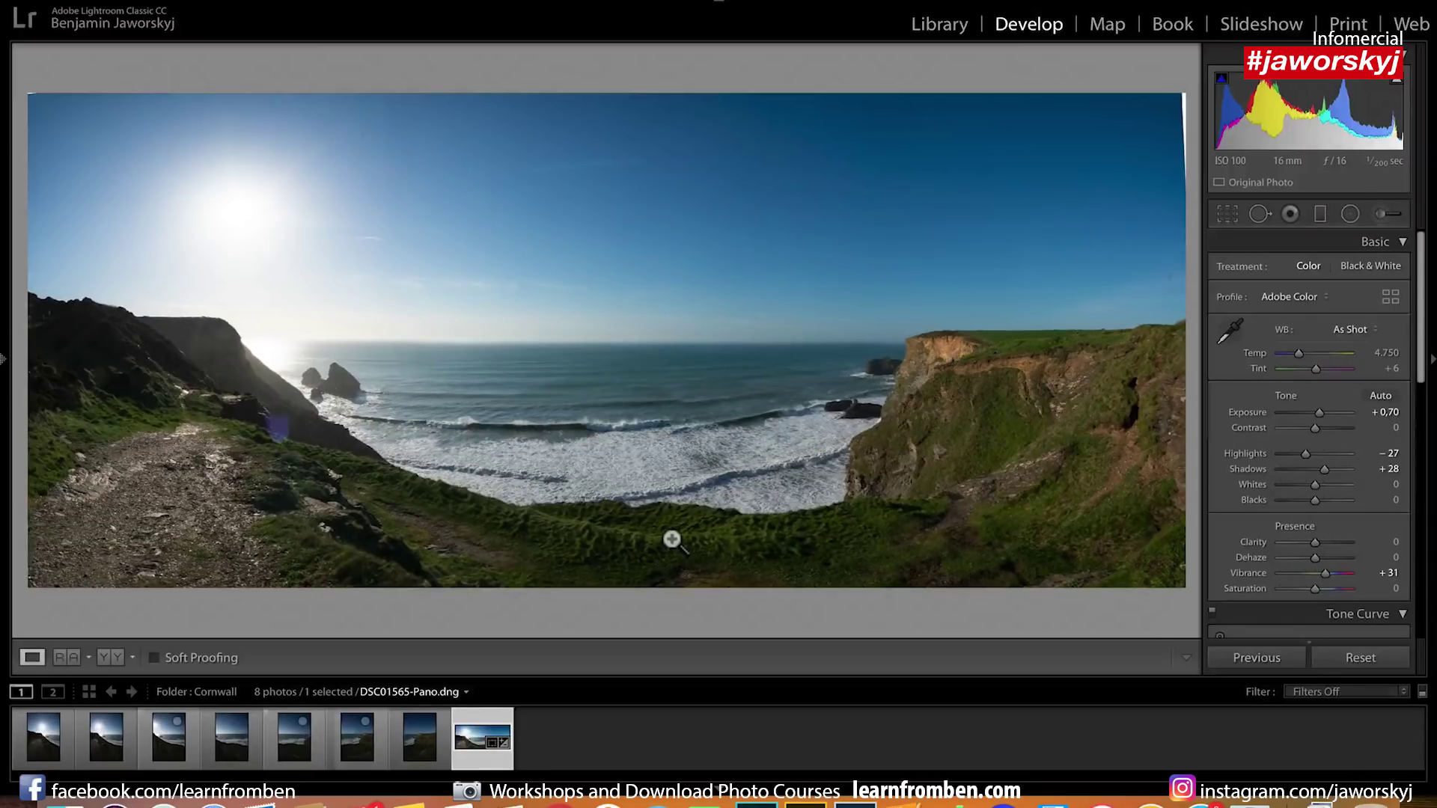